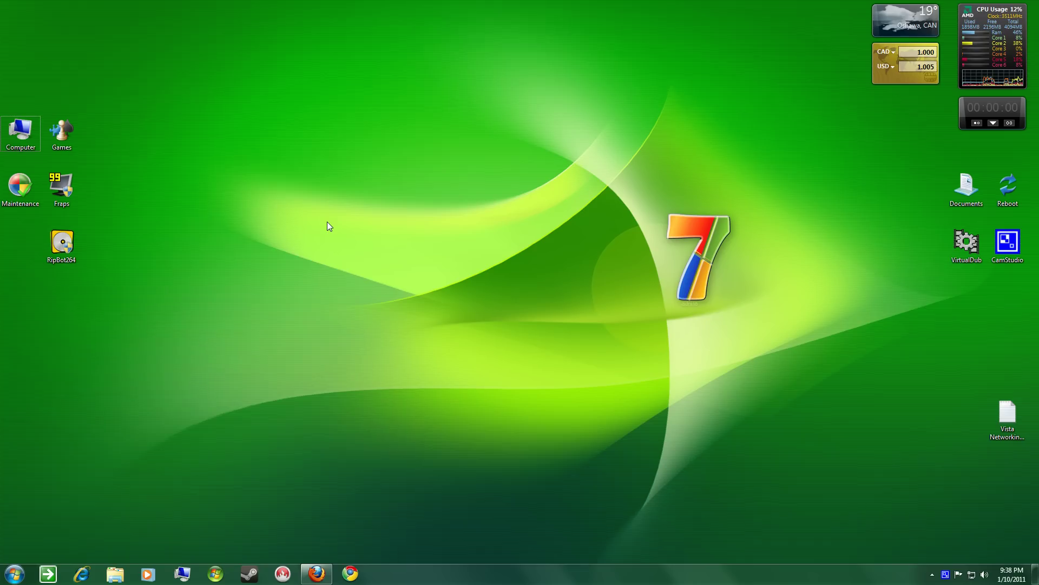
Step: Open Computer Management from the Computer icon, switch to Disk Management, and open the Action menu
right_click(16, 143)
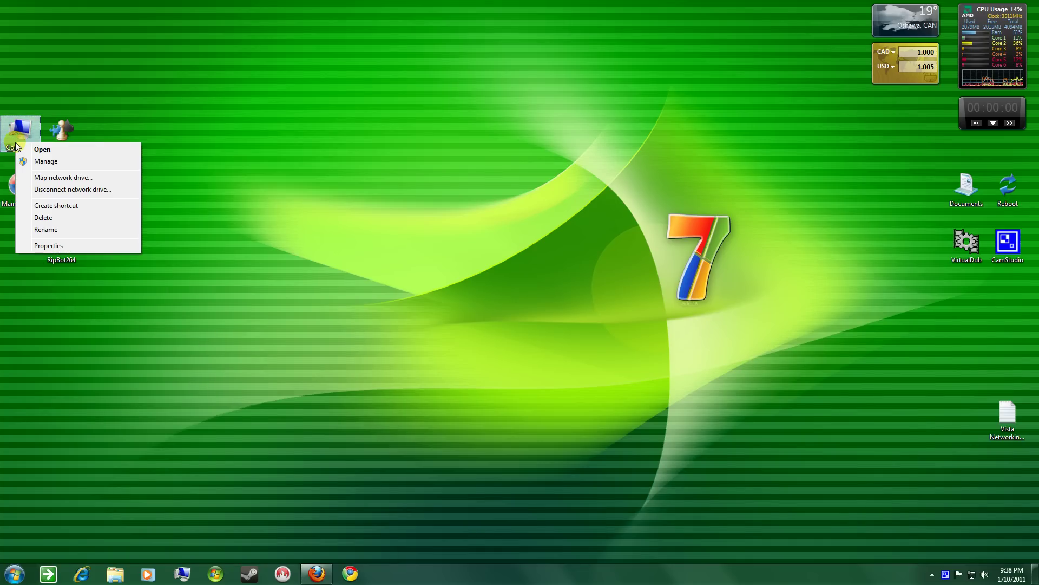
left_click(46, 161)
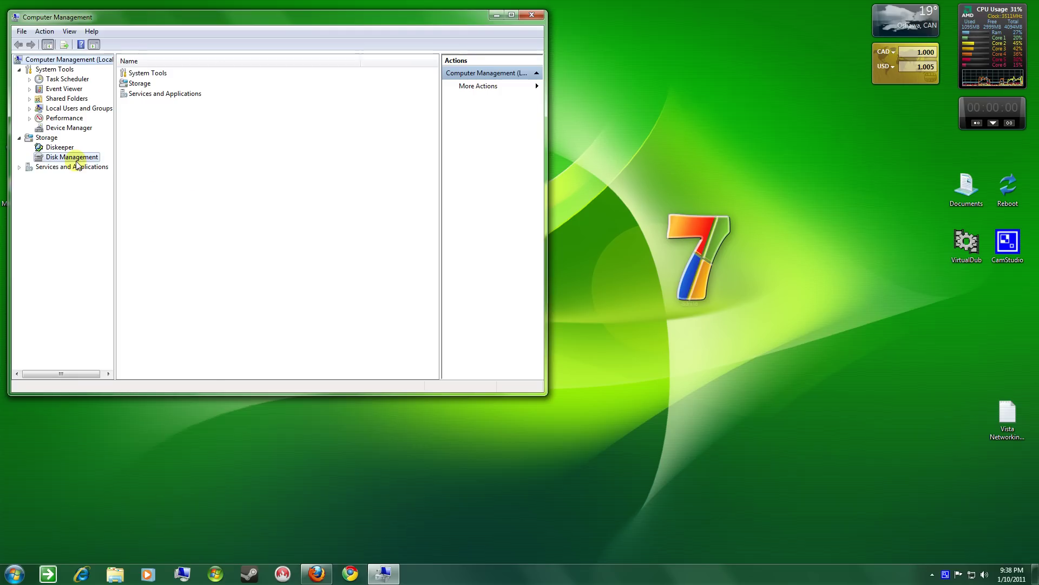
left_click(76, 161)
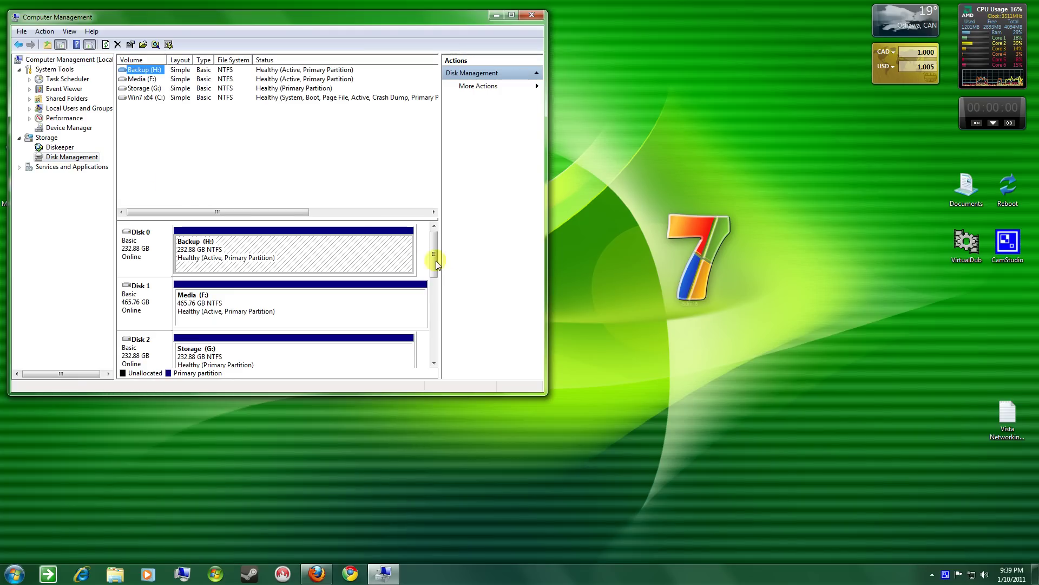
left_click(45, 32)
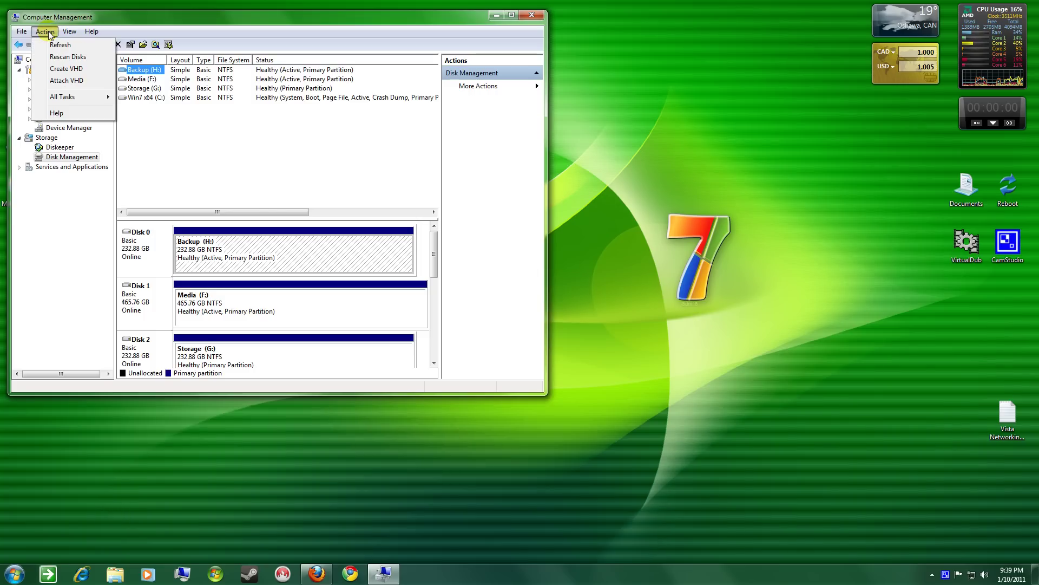
Step: Start Create VHD and set its file location to Data.vhd on Media (F:)
left_click(71, 71)
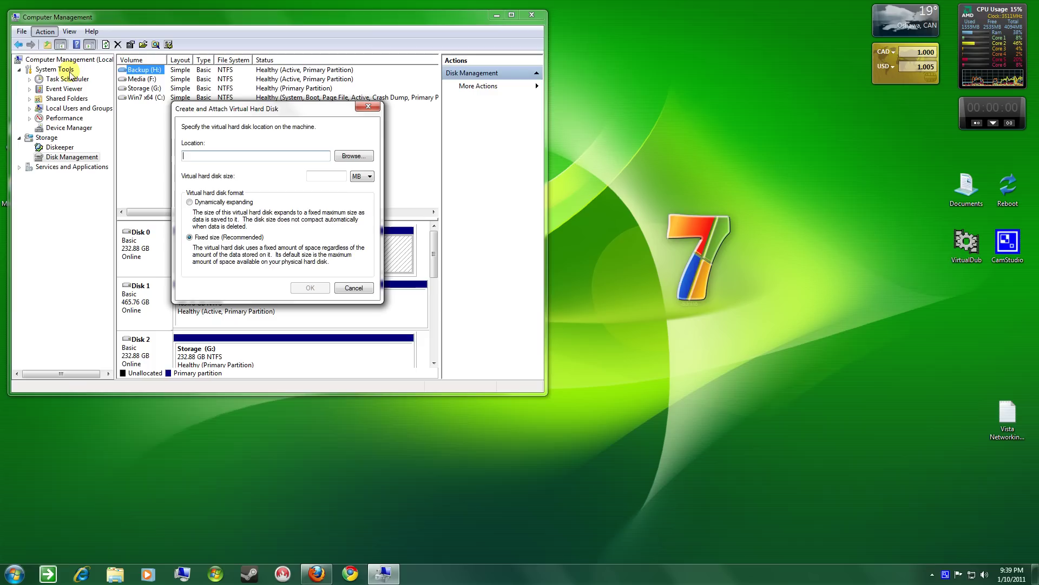
left_click(353, 156)
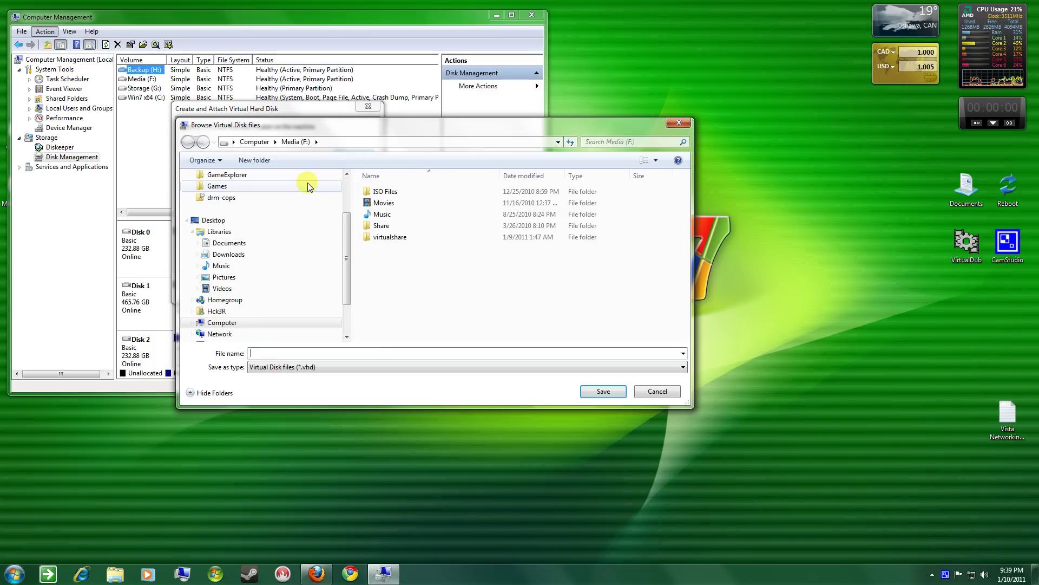
left_click(275, 142)
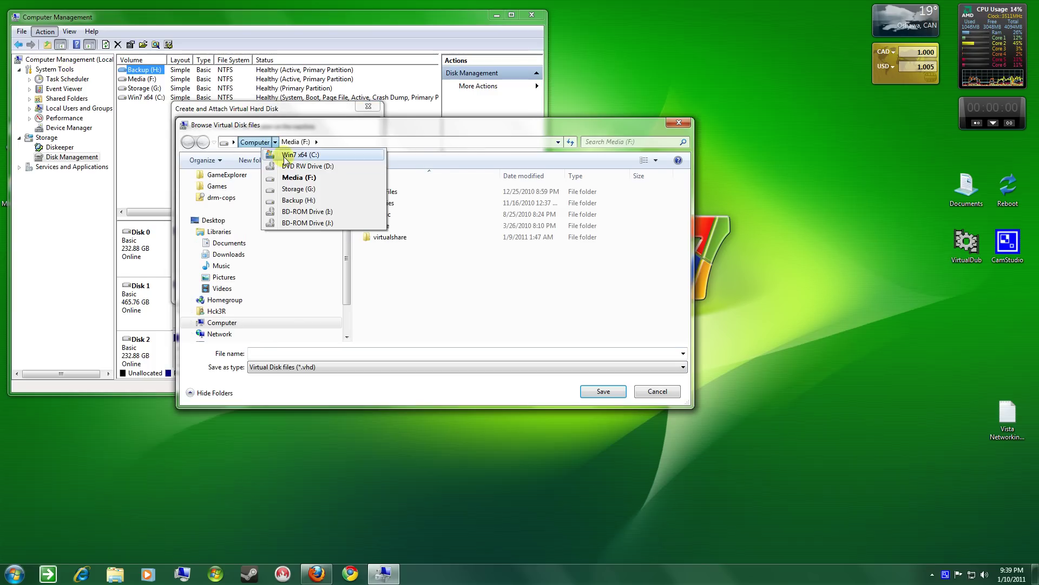
left_click(290, 155)
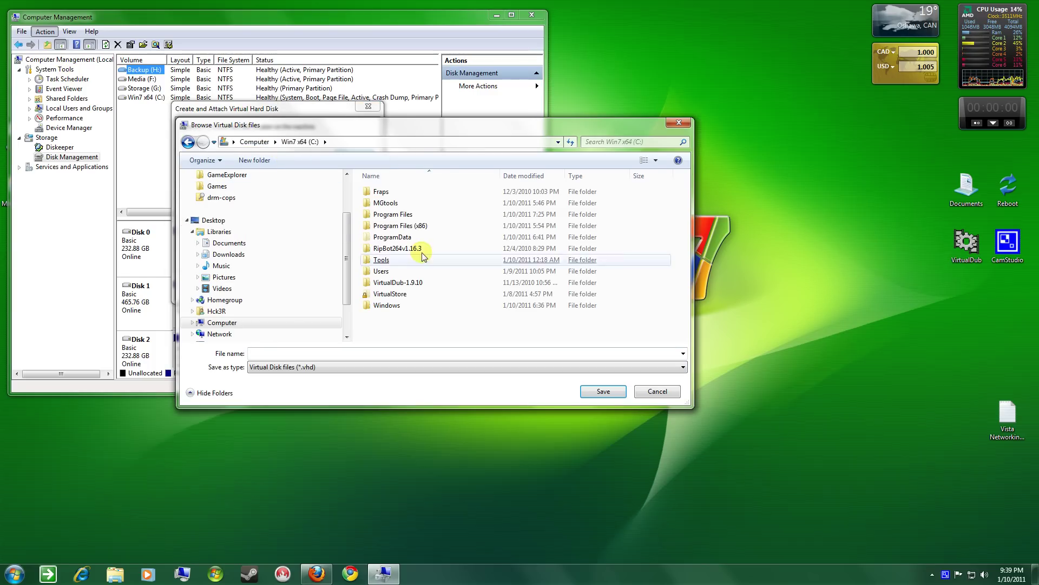
left_click(275, 142)
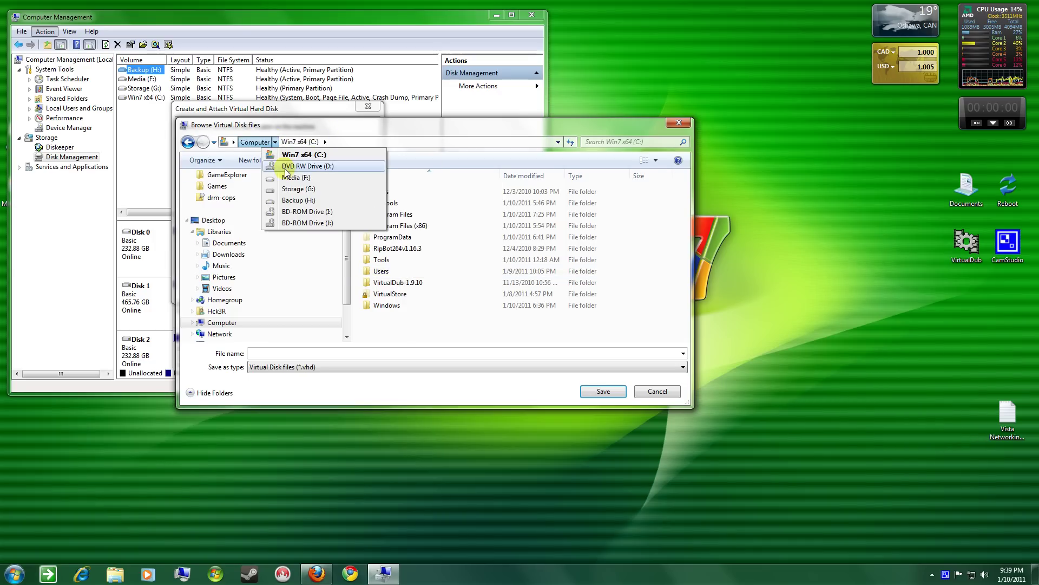
left_click(291, 177)
left_click(285, 354)
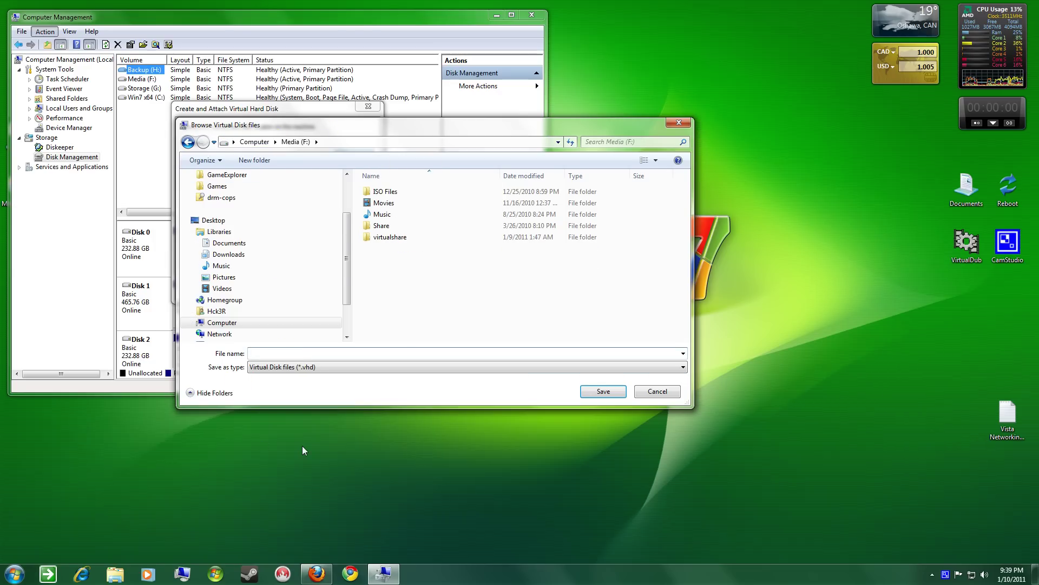
type("Data")
left_click(602, 393)
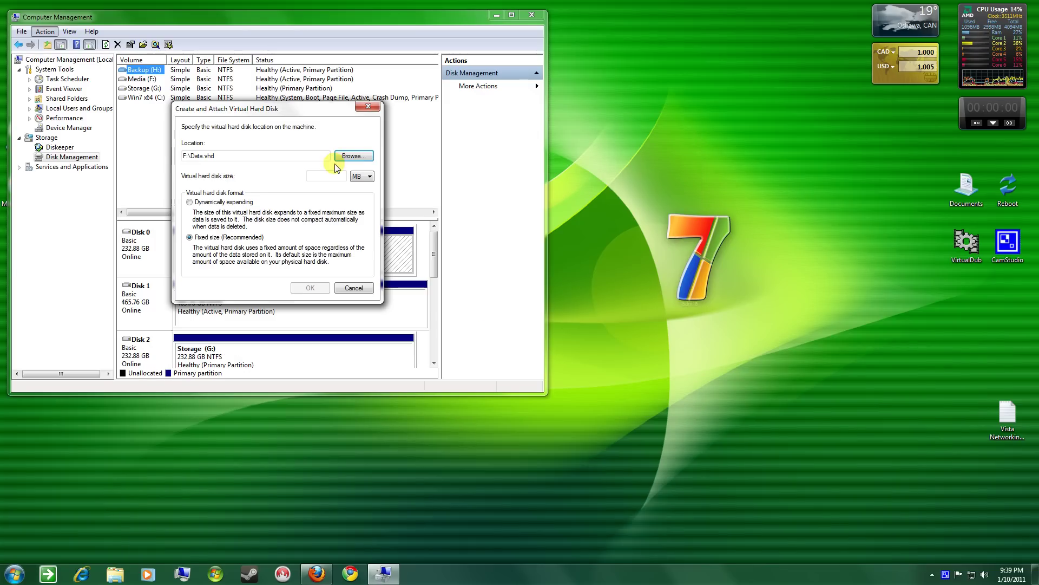
Step: Set the virtual disk size to 10 MB, fixed size, and confirm creation
left_click(362, 177)
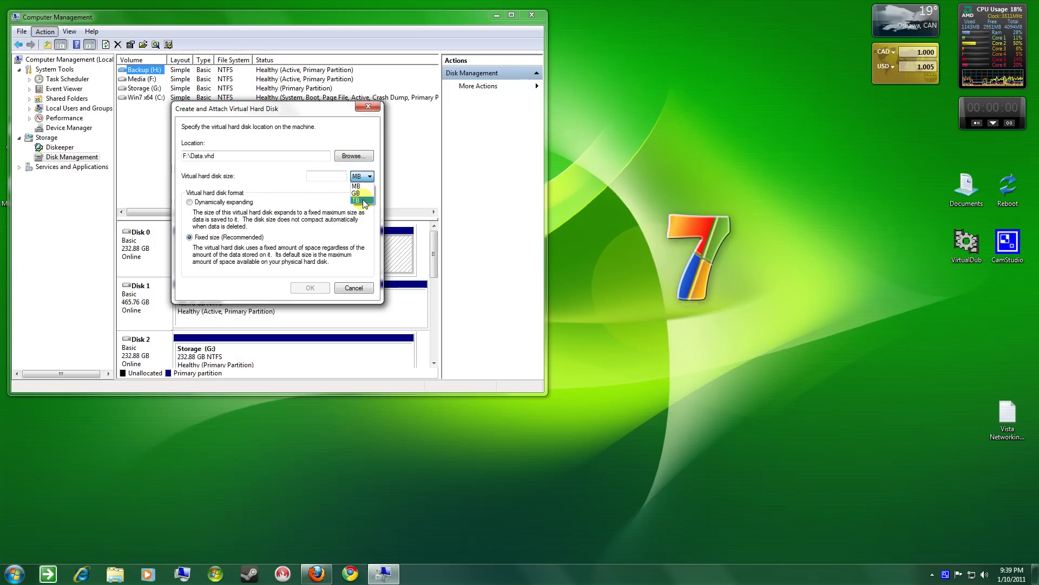
left_click(361, 193)
left_click(319, 178)
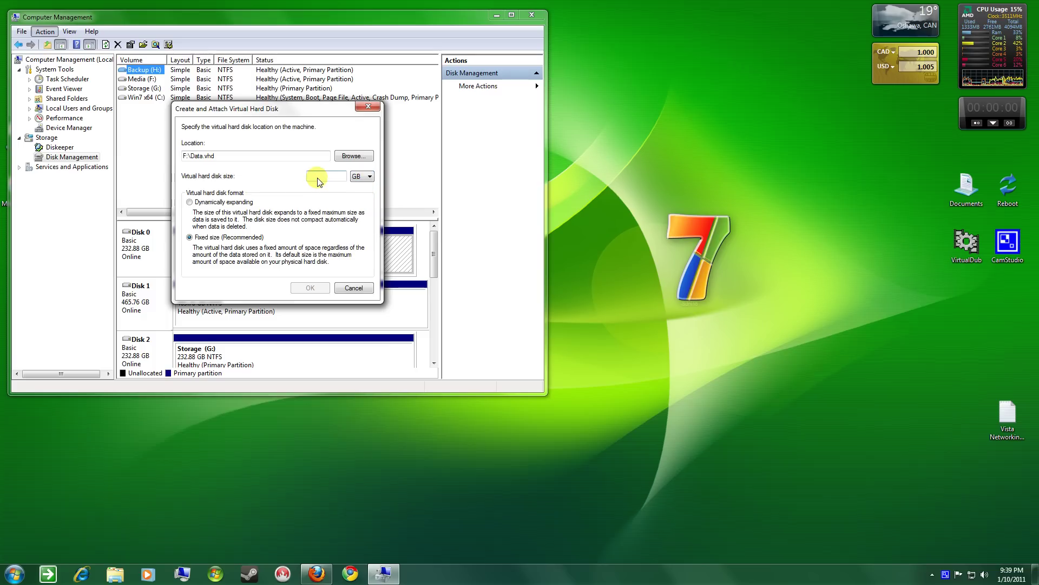
left_click(361, 177)
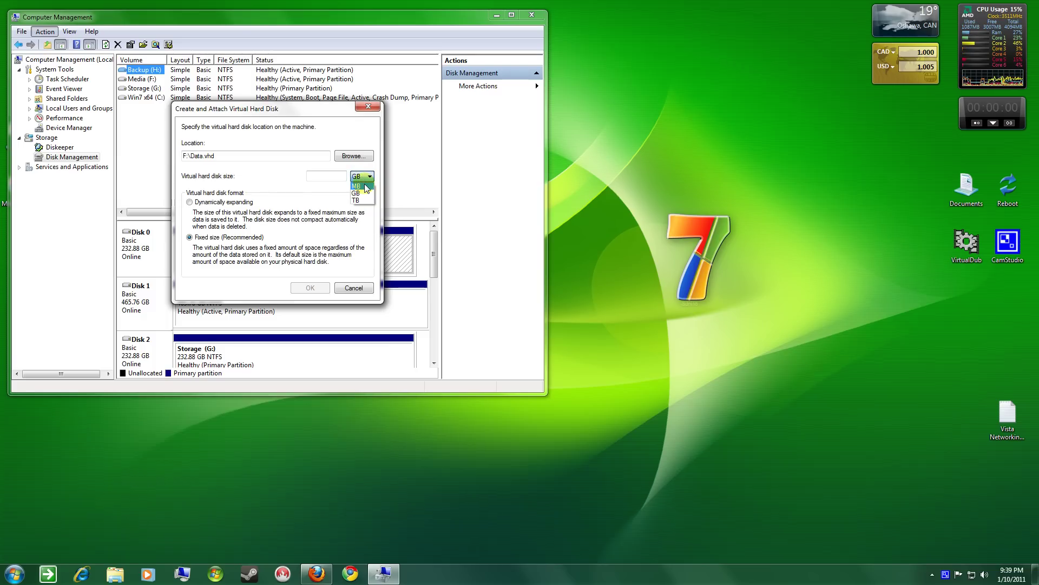
left_click(366, 187)
left_click(327, 178)
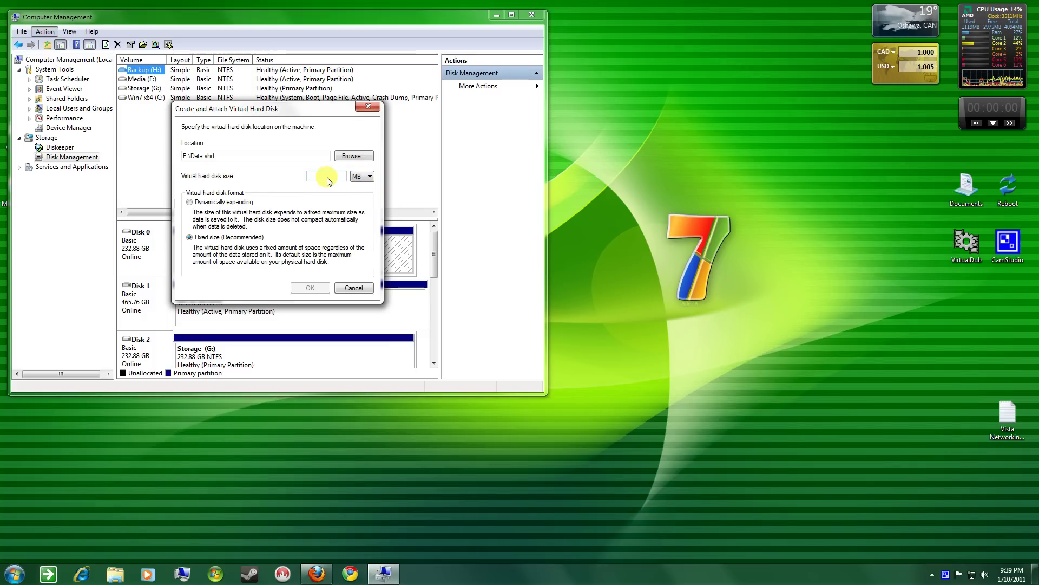
left_click(312, 288)
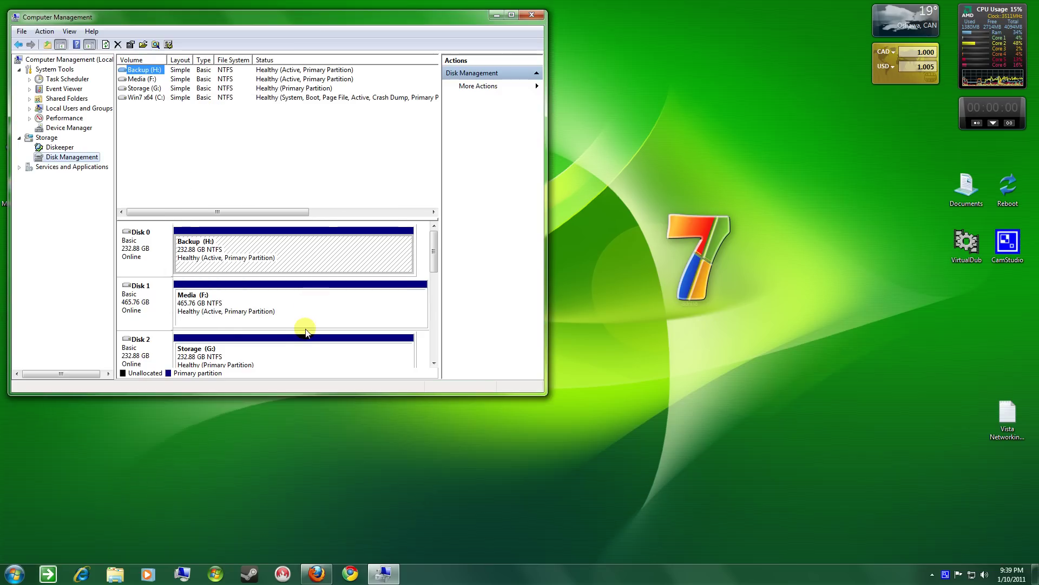
Step: Initialize the new Disk 4 with the MBR partition style
left_click(434, 327)
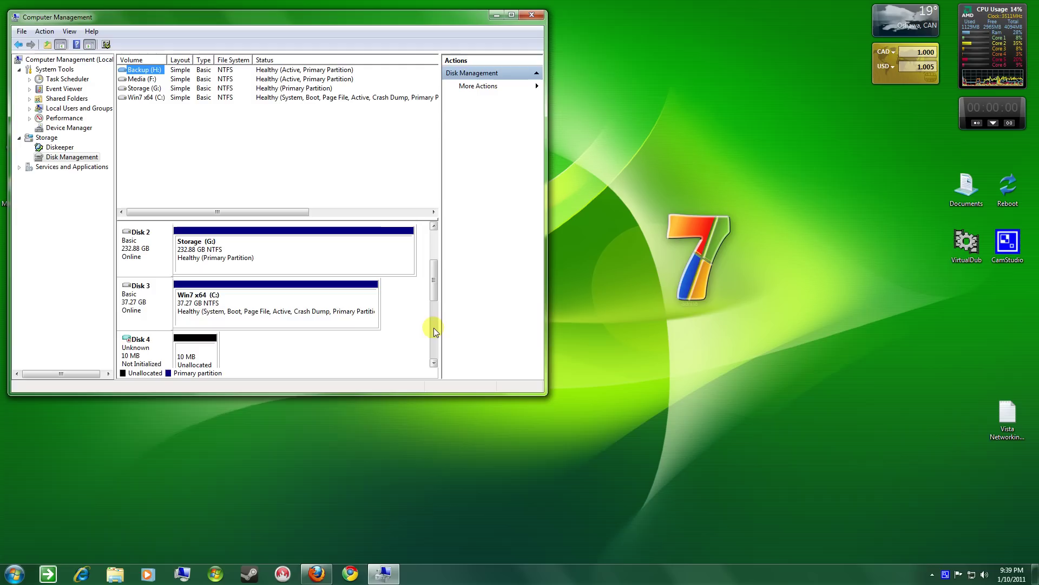
left_click(434, 327)
left_click(143, 310)
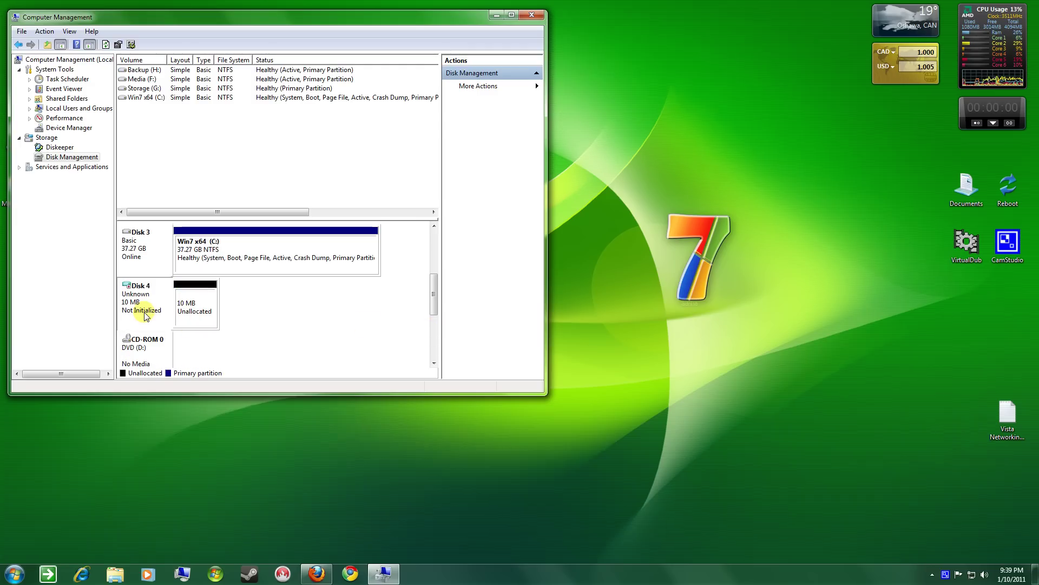
right_click(149, 307)
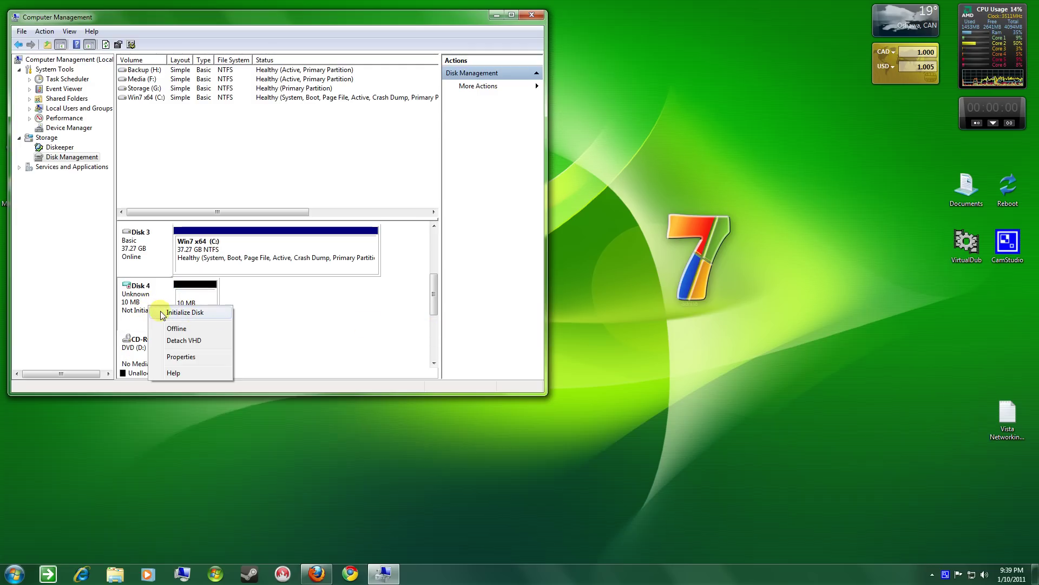
left_click(132, 304)
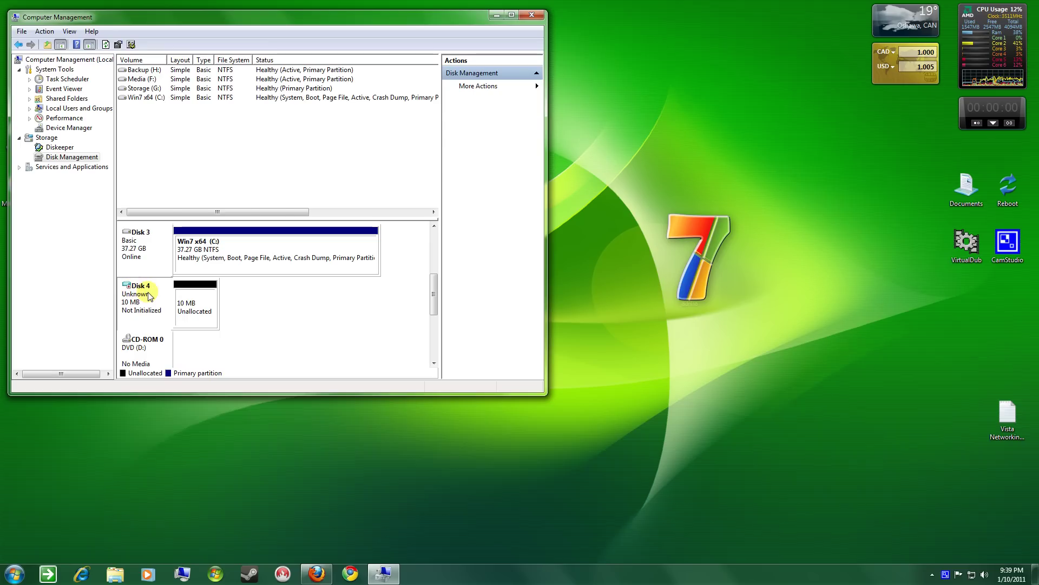
right_click(145, 298)
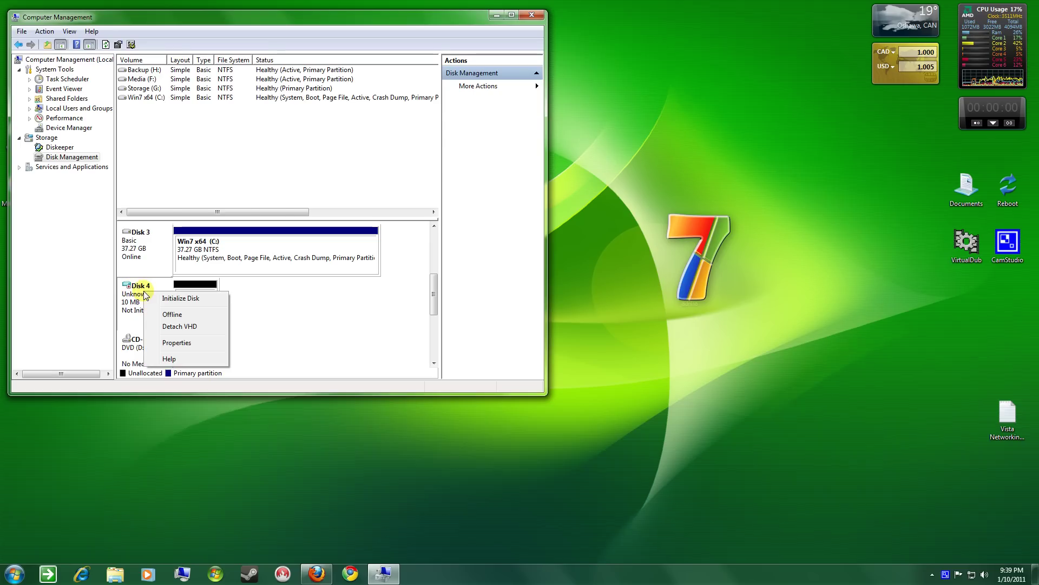
left_click(180, 301)
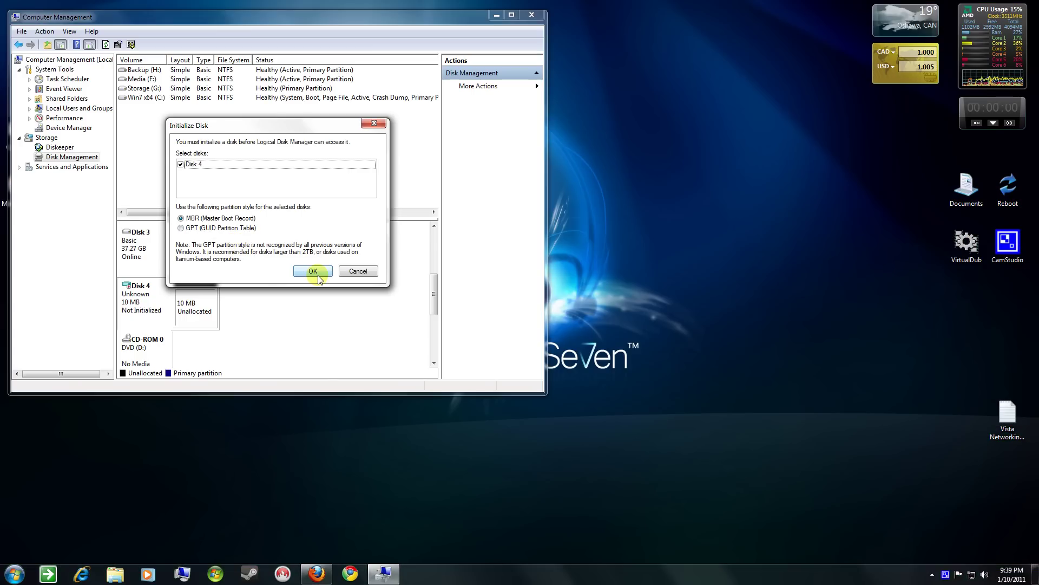
left_click(314, 272)
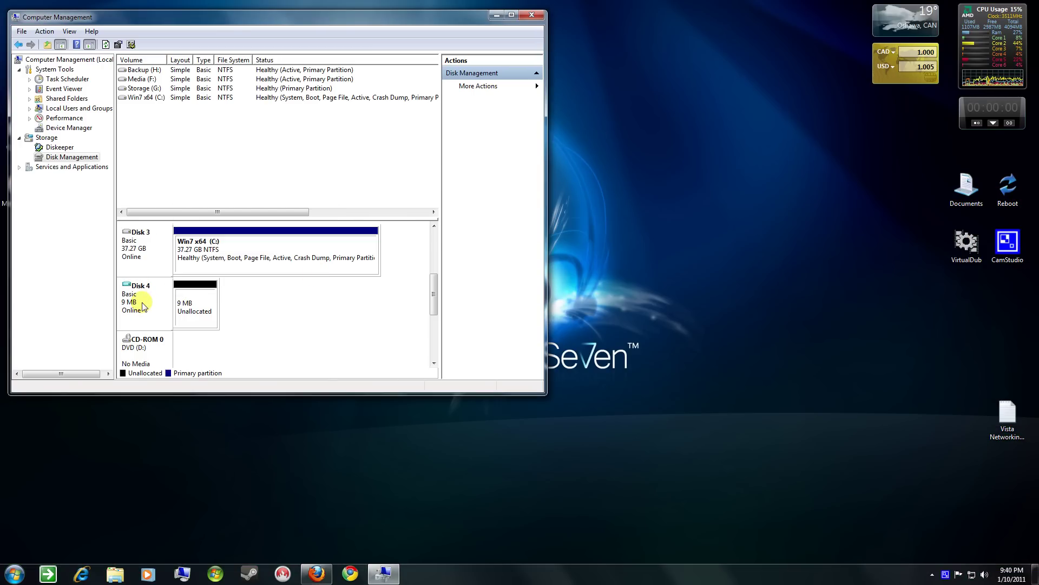
Step: Start a New Simple Volume on Disk 4's unallocated space, keeping the maximum 7 MB size
left_click(193, 312)
right_click(192, 312)
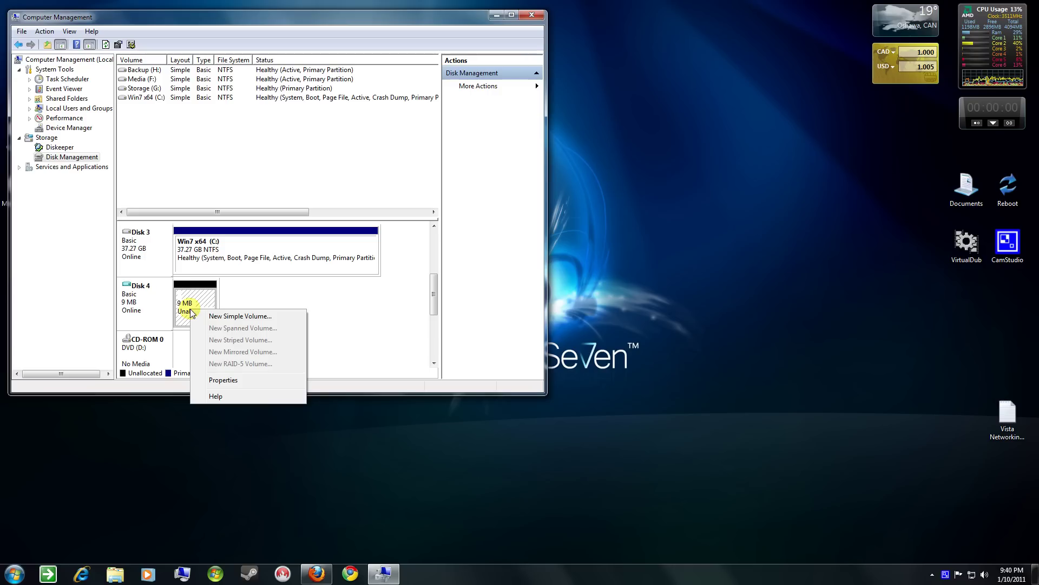
left_click(139, 298)
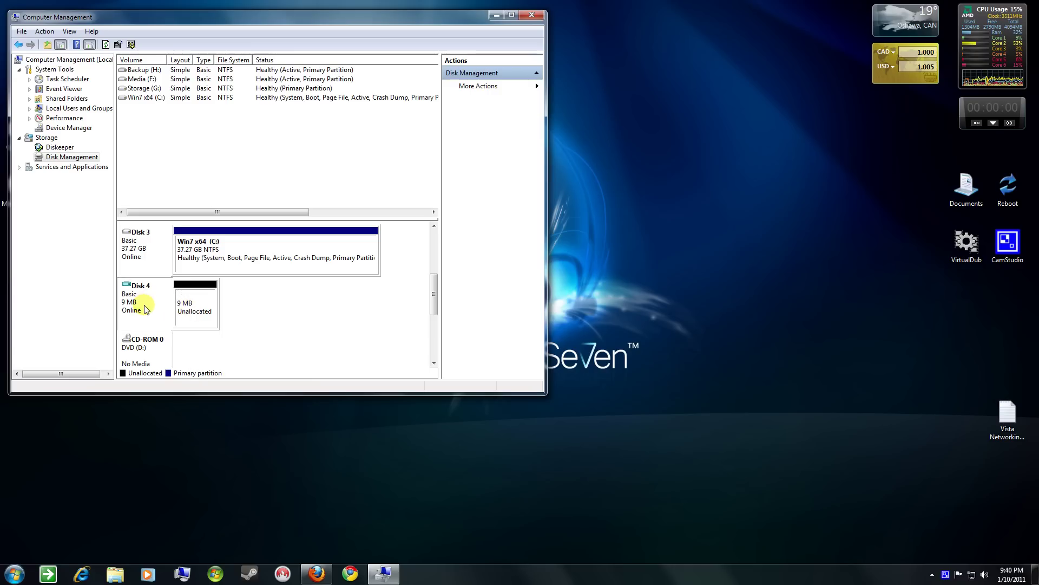
right_click(199, 298)
left_click(236, 307)
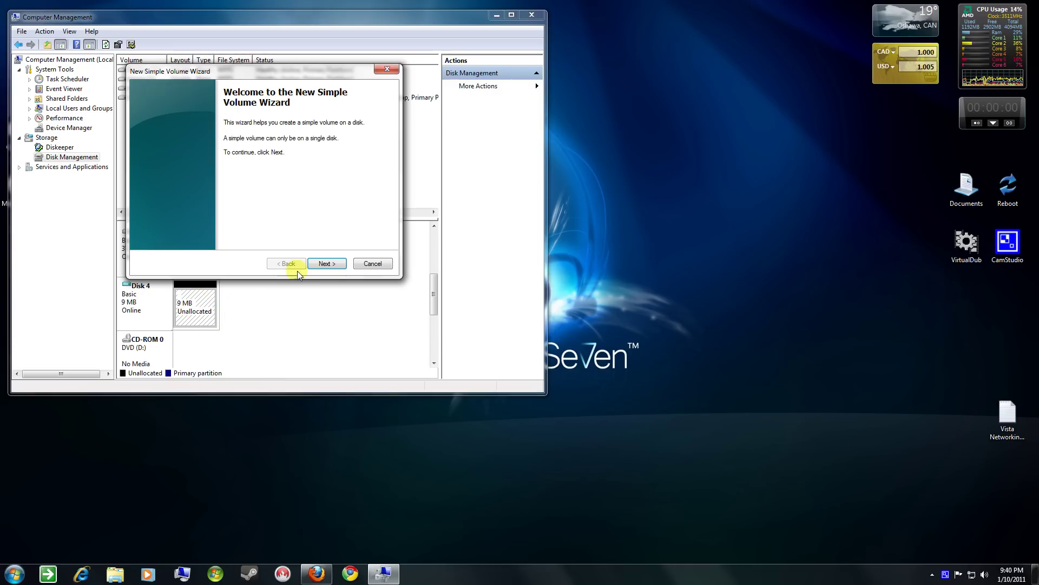
left_click(338, 263)
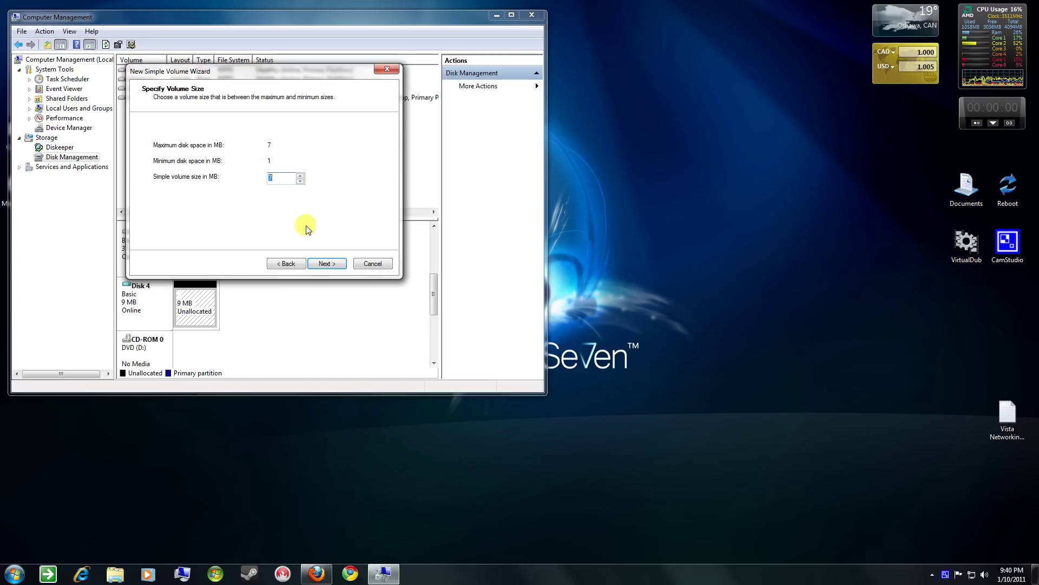
left_click(324, 263)
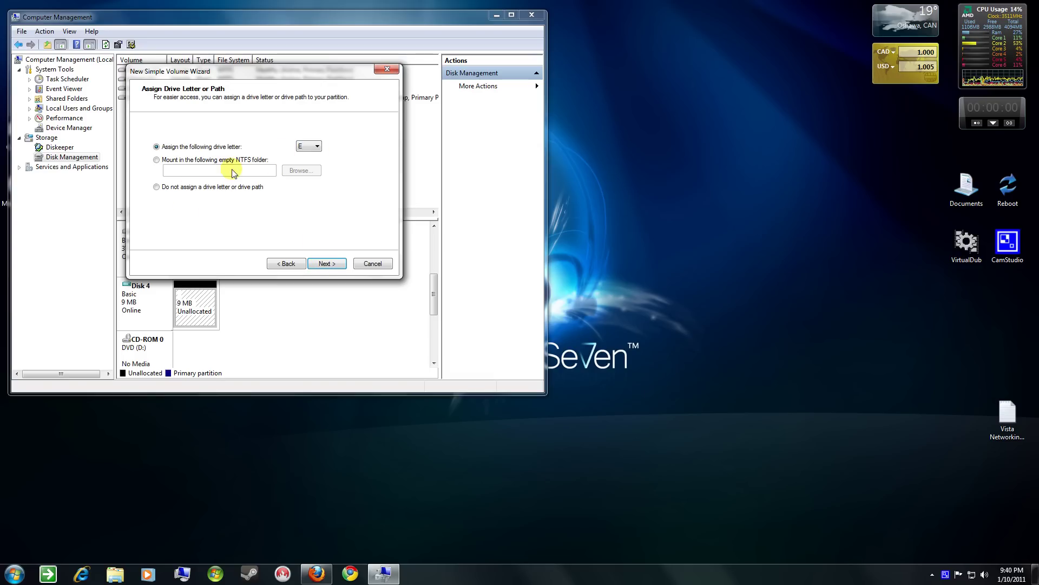
Step: Assign drive letter E, label the volume Data, quick-format as NTFS, and finish
left_click(309, 145)
left_click(312, 147)
left_click(312, 148)
left_click(312, 147)
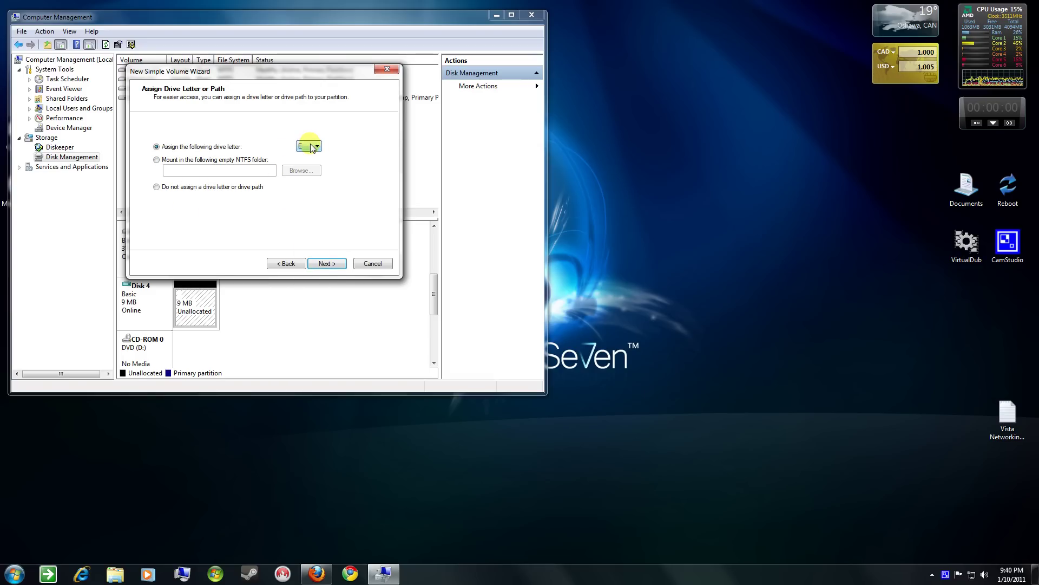
left_click(325, 263)
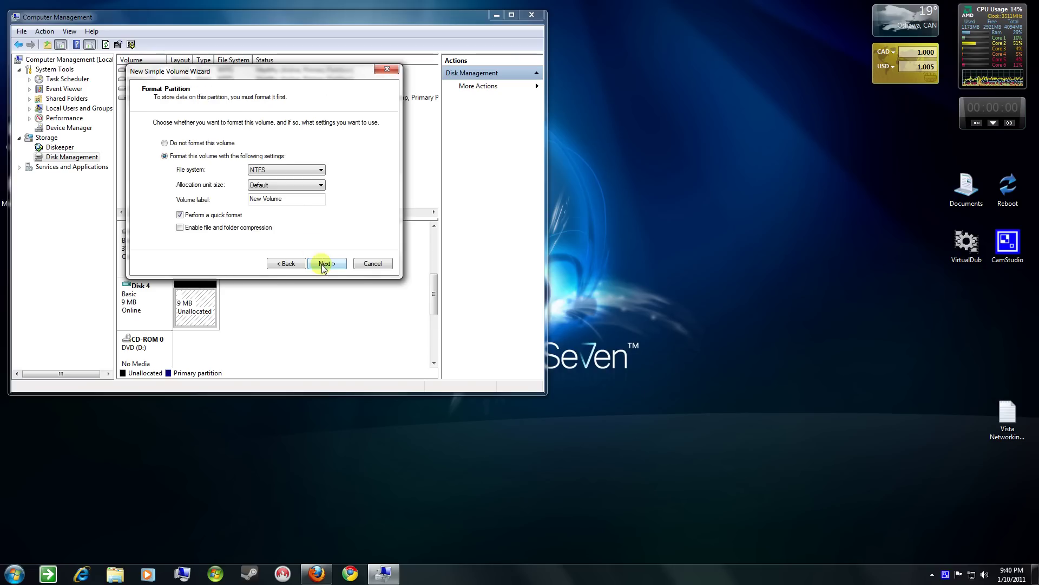
left_click_drag(292, 200, 250, 200)
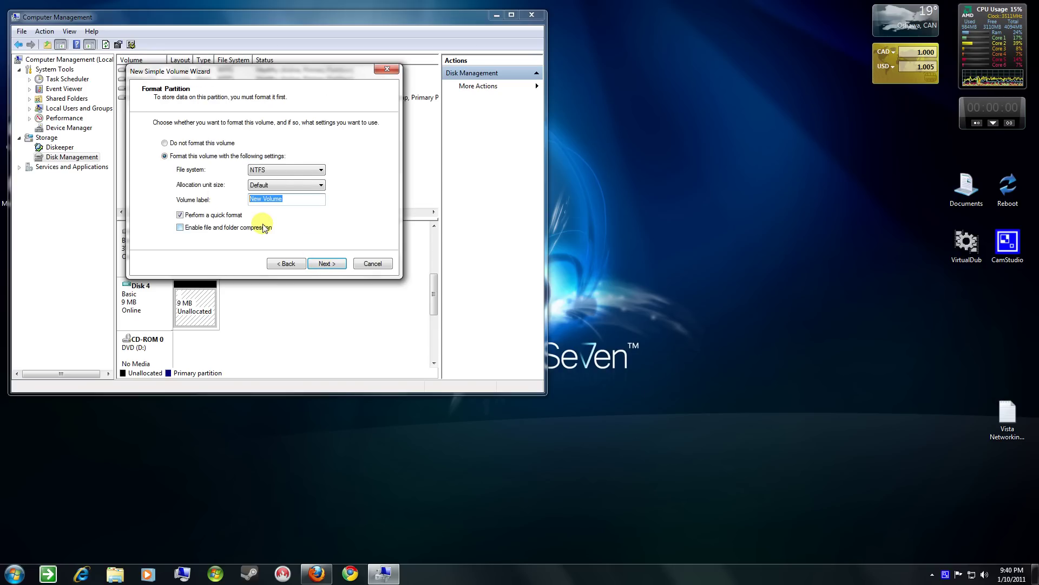
type("Data")
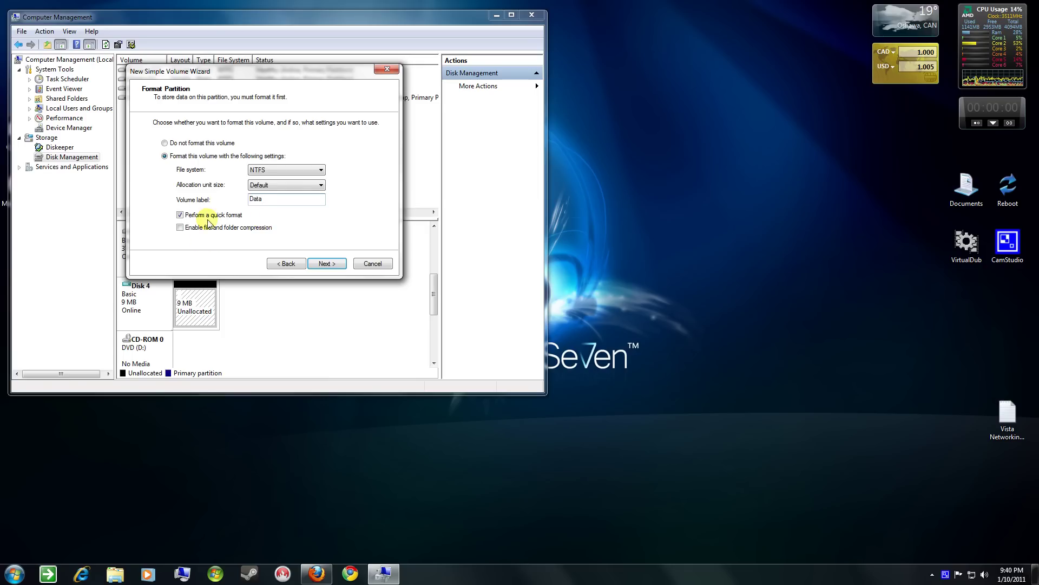
left_click(327, 264)
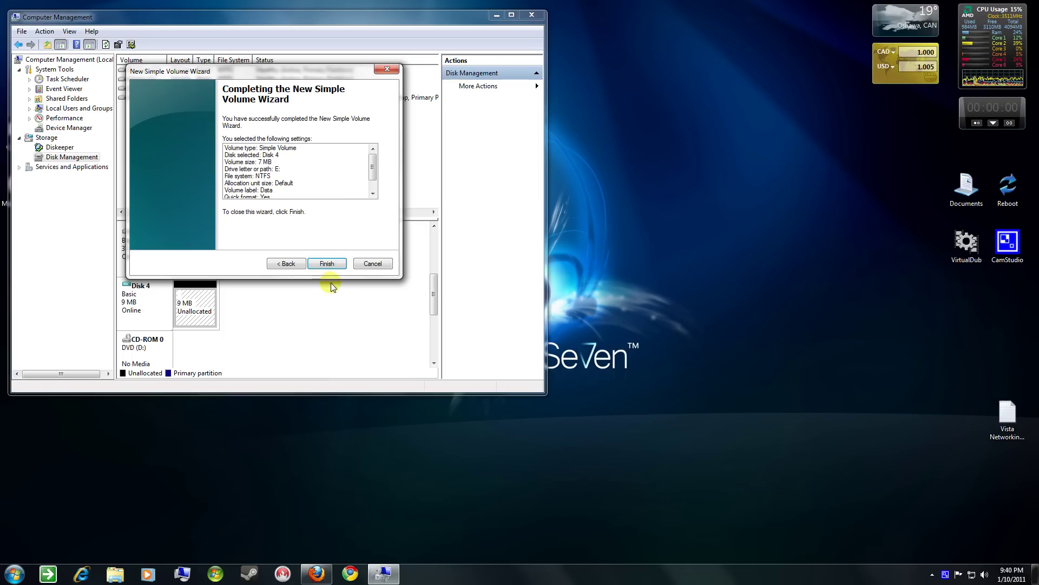
left_click(327, 263)
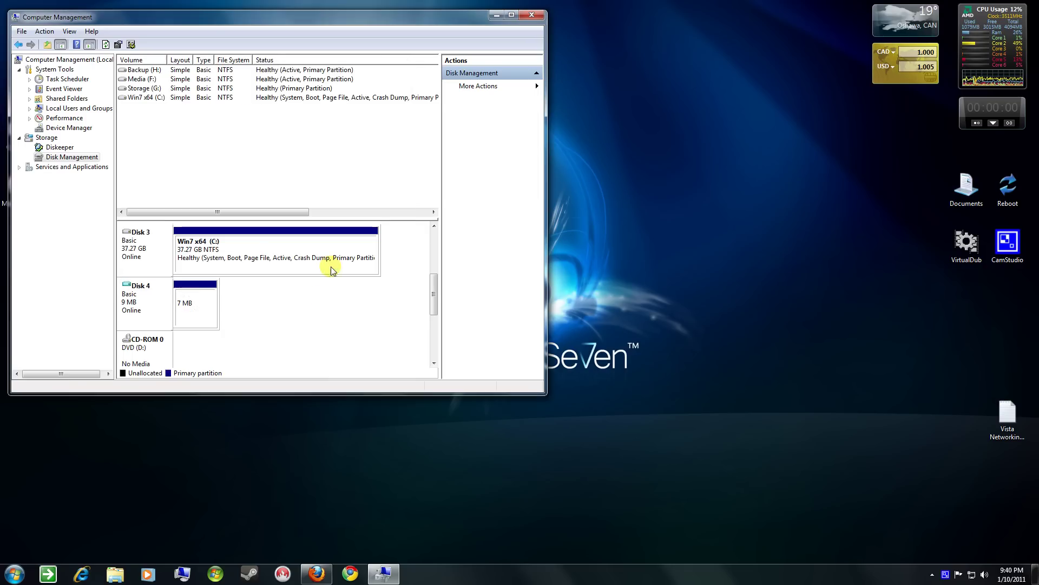
Step: Close Computer Management and open the Computer window to see Data (E:)
left_click(195, 325)
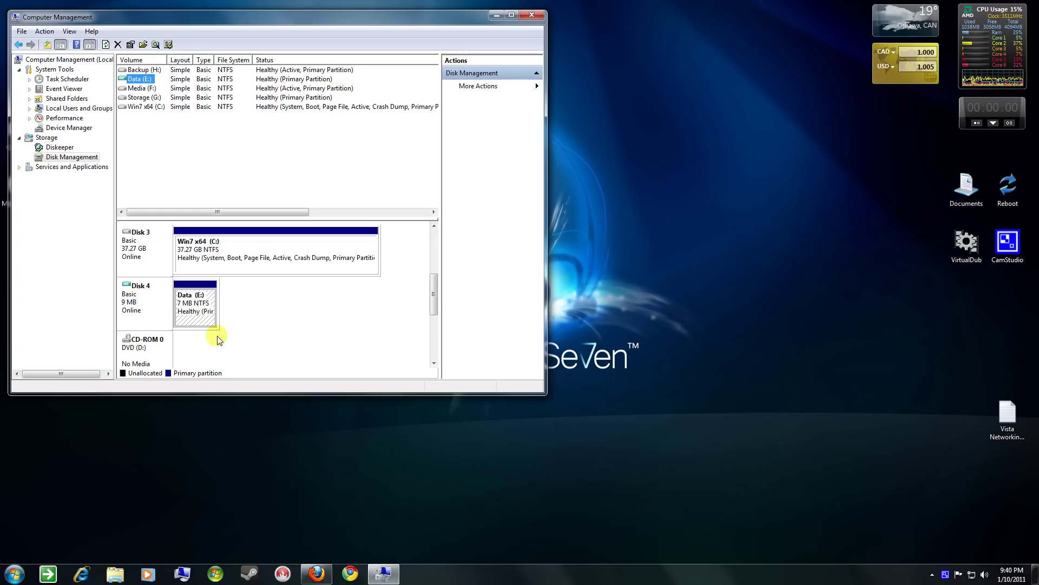
left_click(532, 14)
double_click(20, 133)
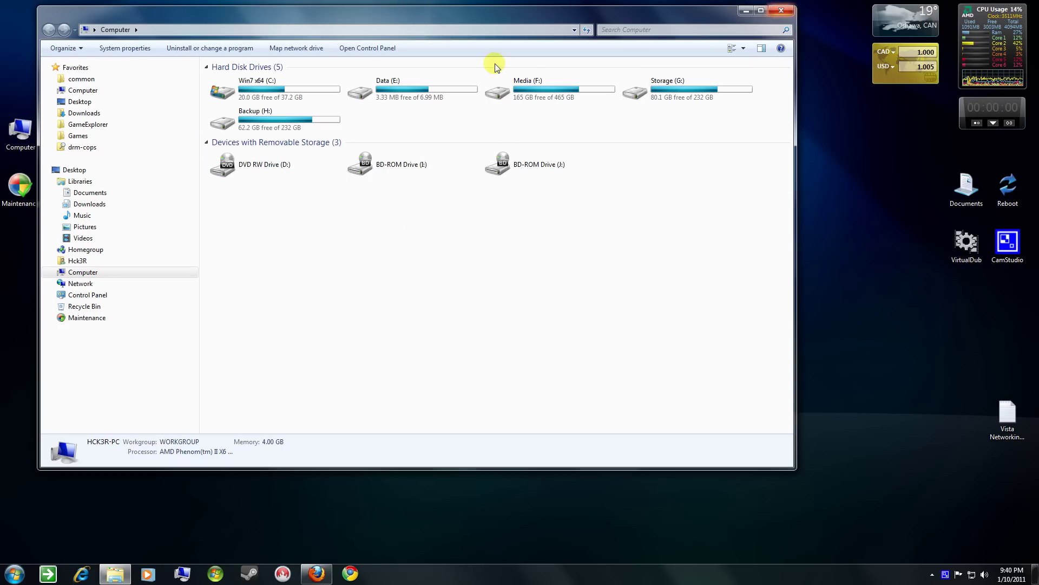
Step: Check that Data (E:) is empty and reports 3.33 MB free of 6.99 MB
double_click(424, 97)
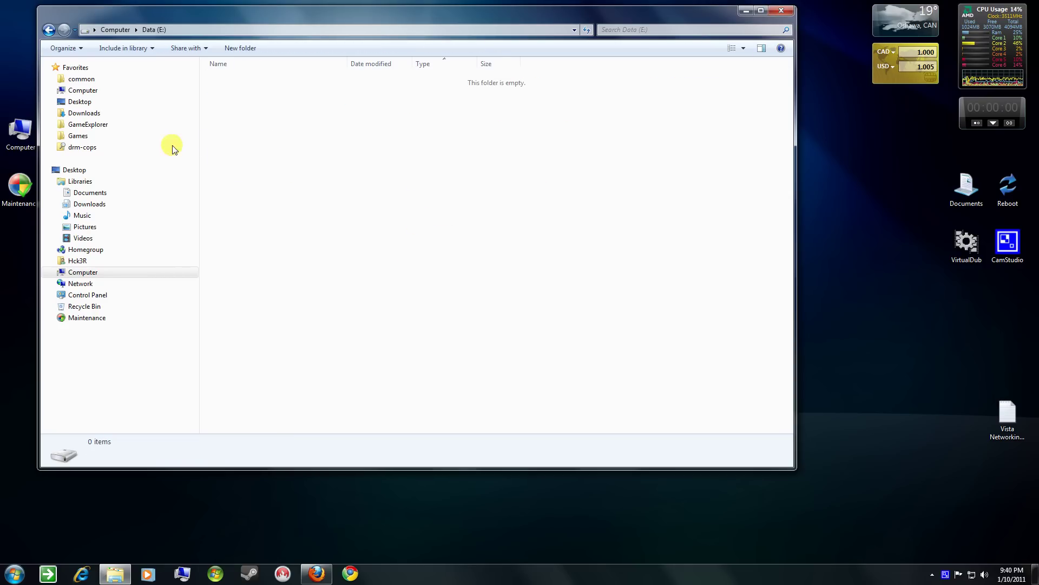
left_click(49, 29)
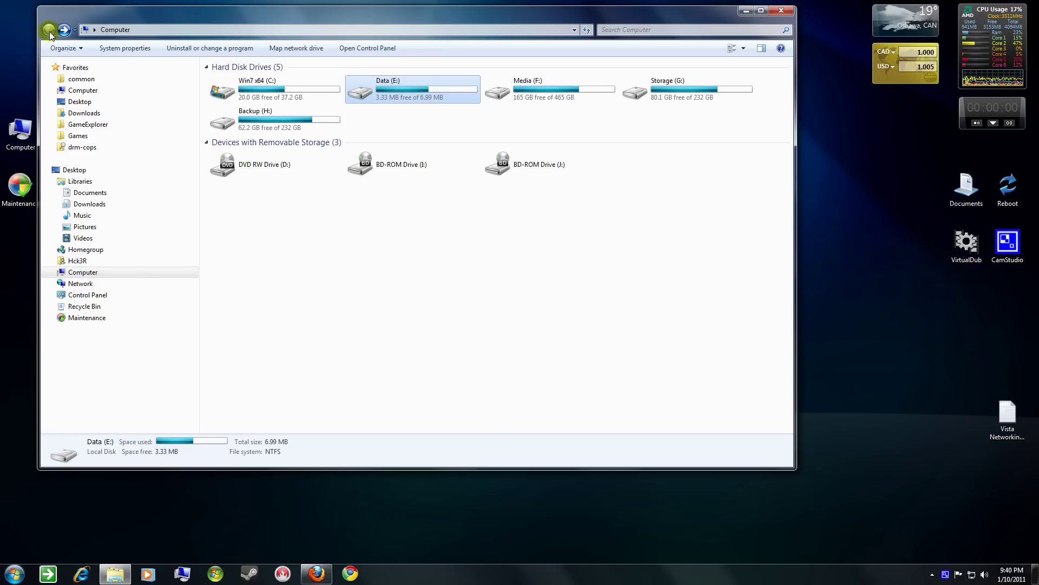
double_click(422, 96)
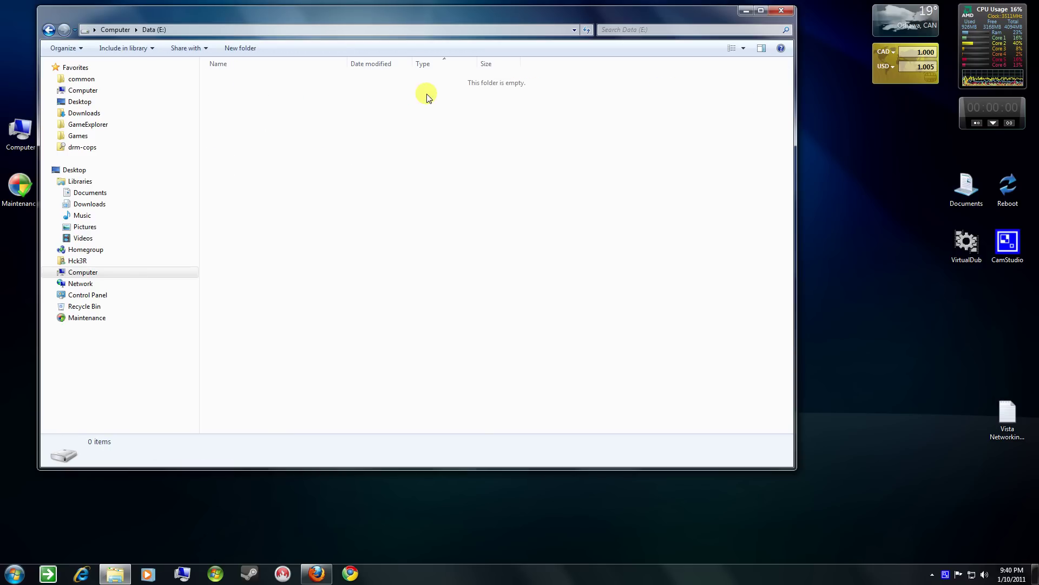
left_click(49, 29)
left_click(397, 228)
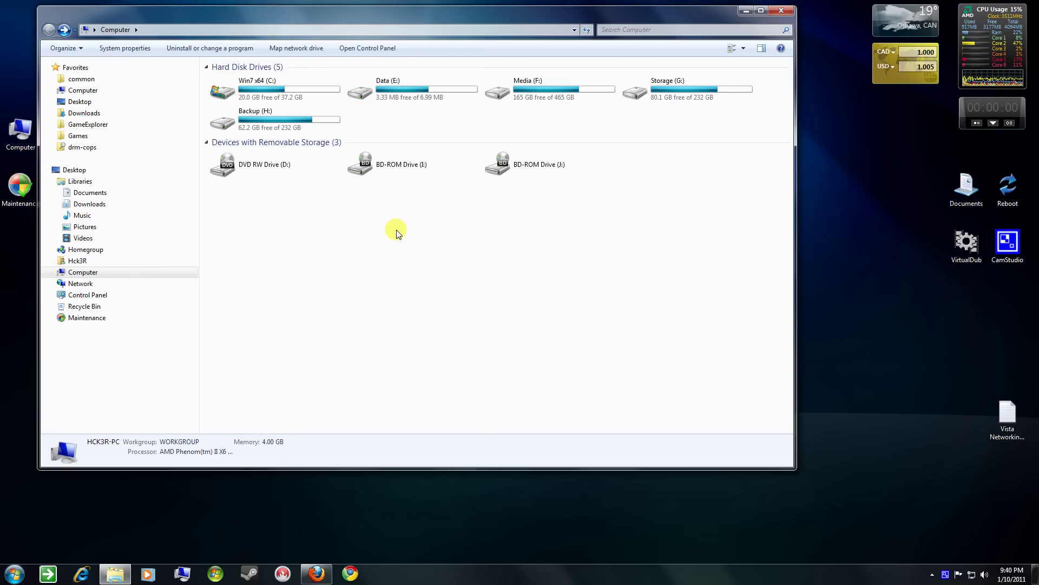
left_click(424, 93)
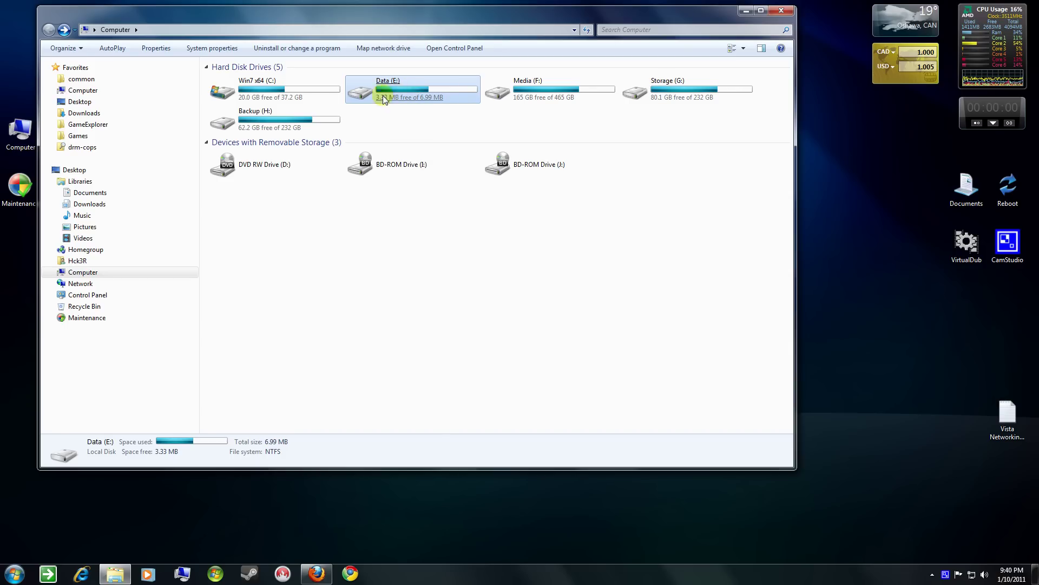
left_click(443, 231)
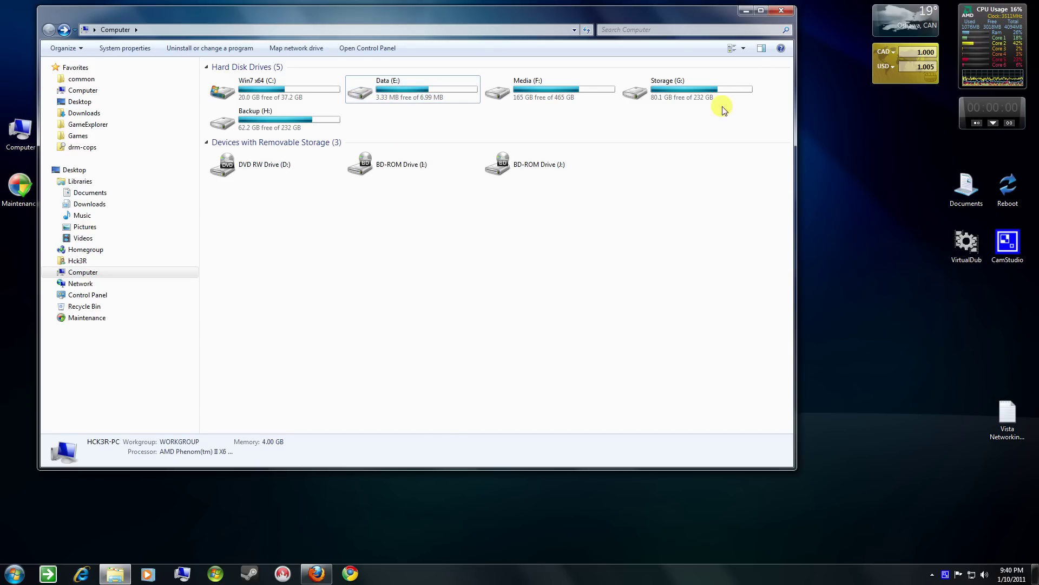
Step: Close the Computer window
left_click(781, 10)
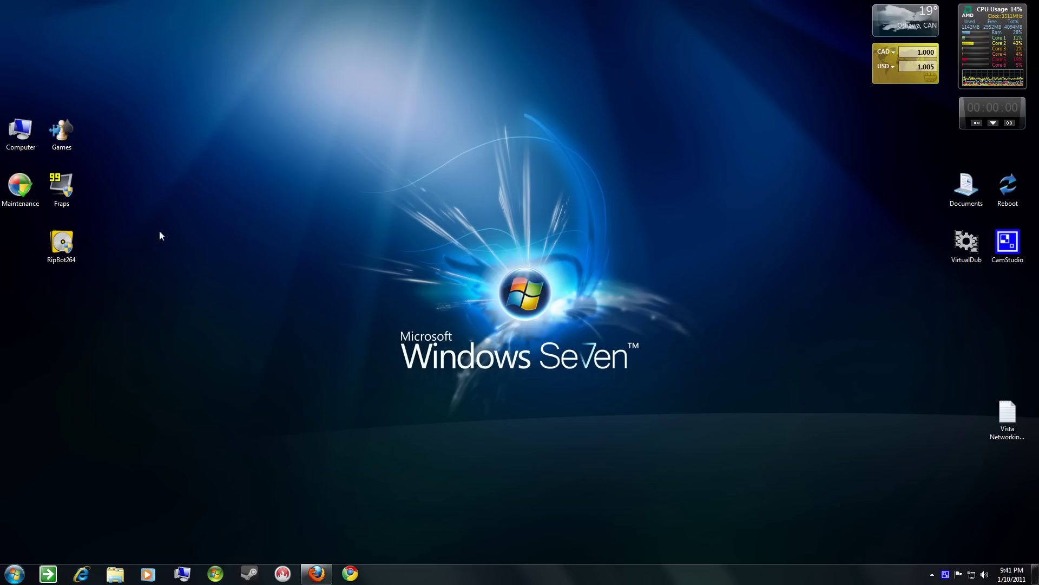
double_click(20, 131)
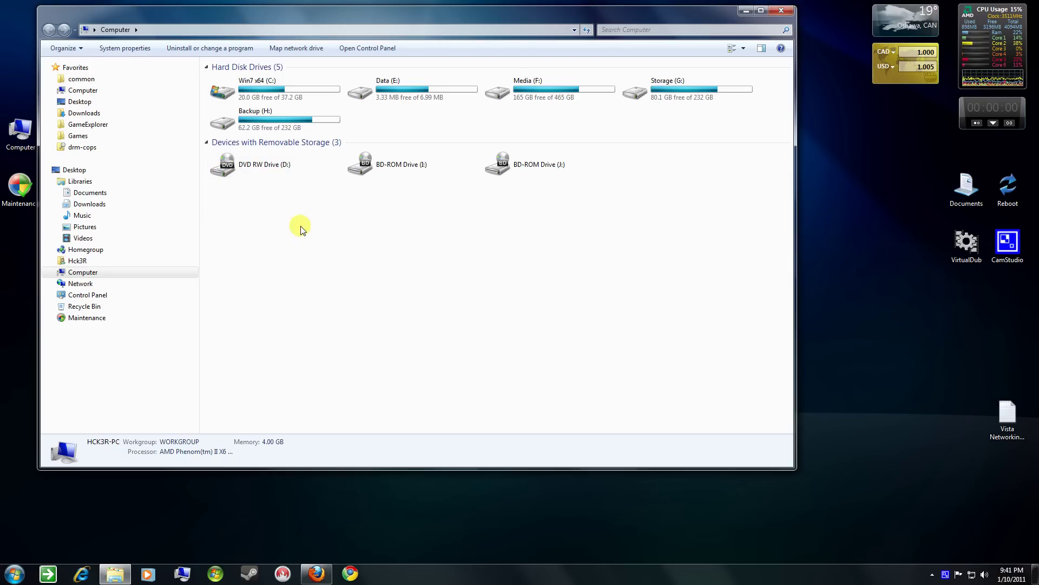
left_click(781, 10)
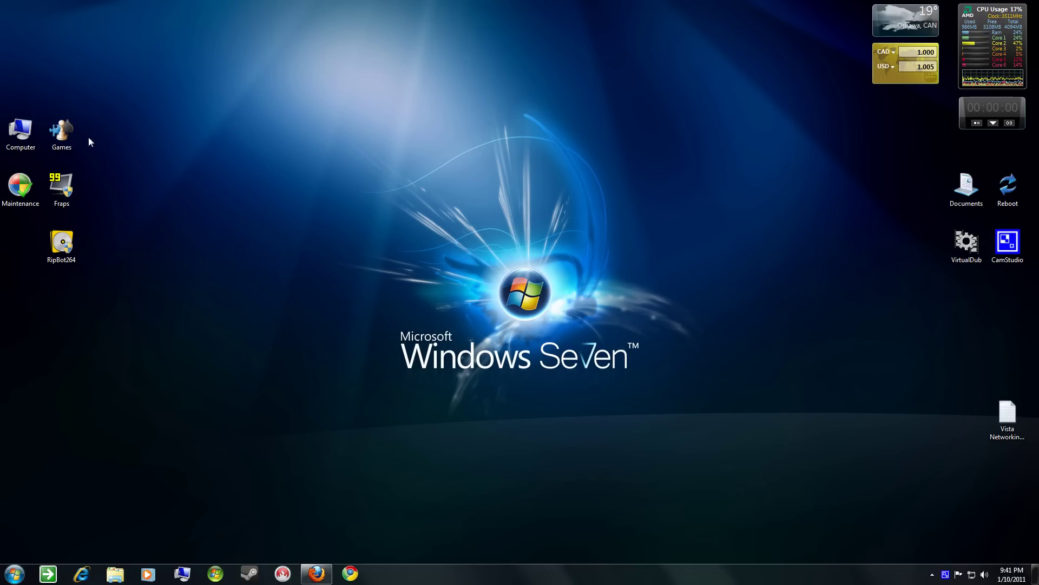
Step: Reopen Disk Management and detach Disk 4's Data.vhd virtual disk
right_click(19, 130)
left_click(189, 150)
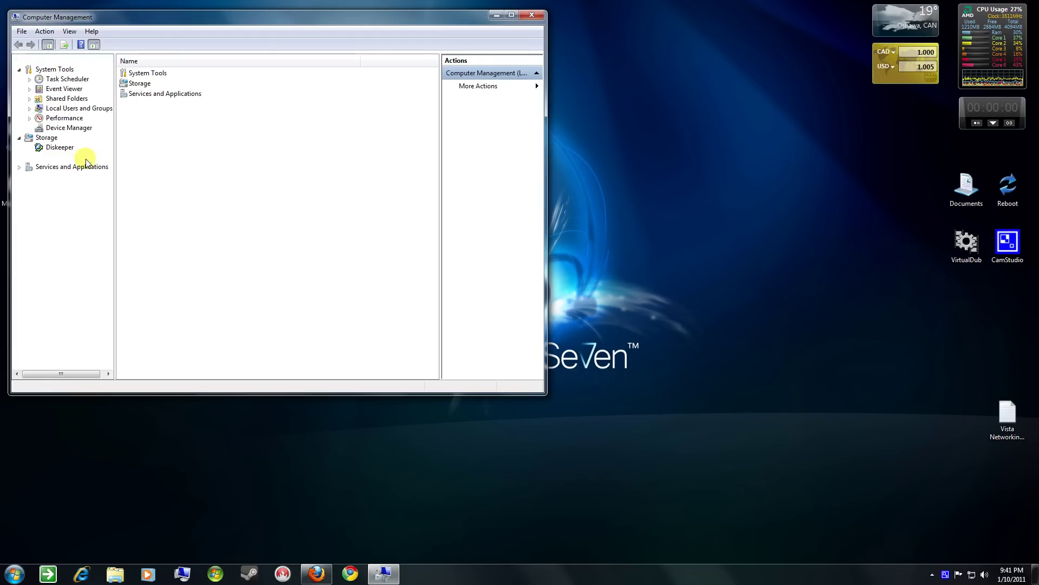
left_click(85, 157)
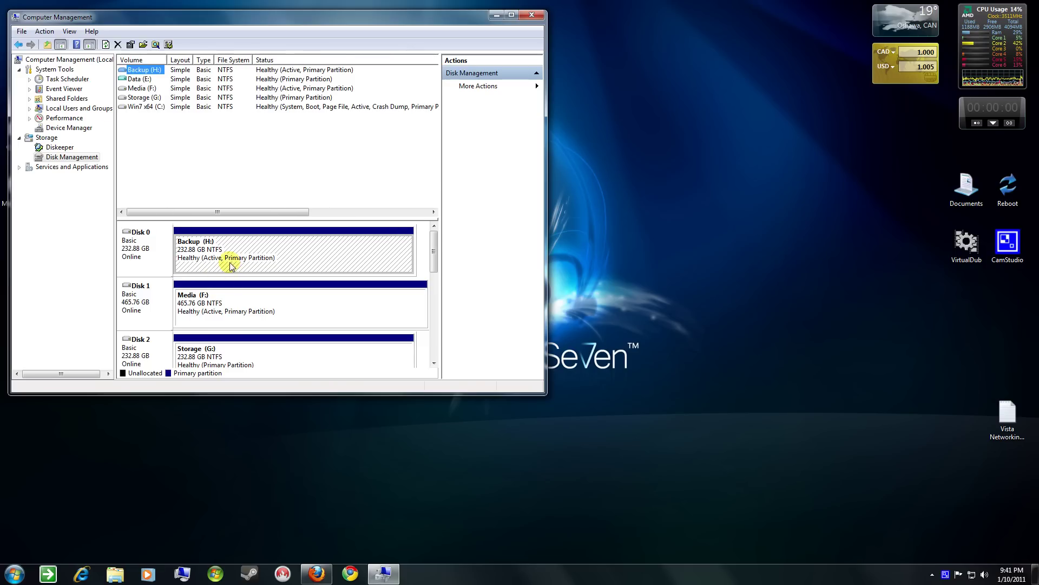
scroll(431, 341, "down", 3)
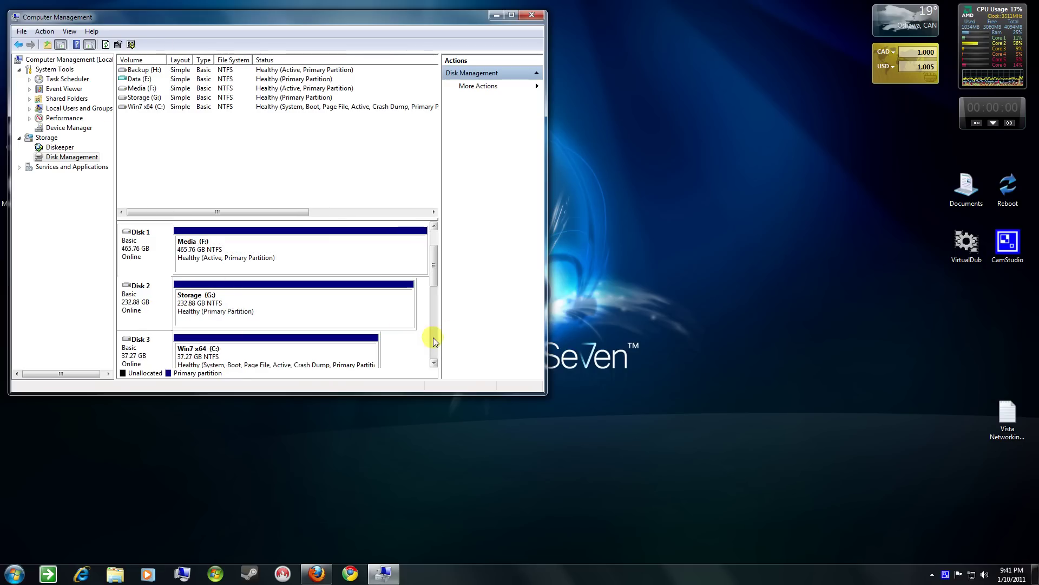
right_click(144, 307)
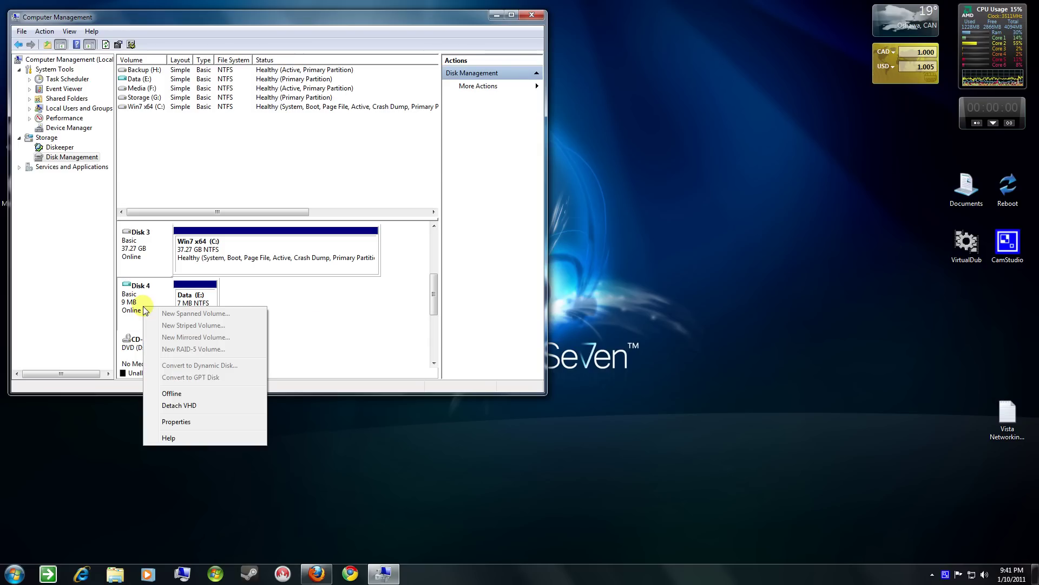
left_click(185, 405)
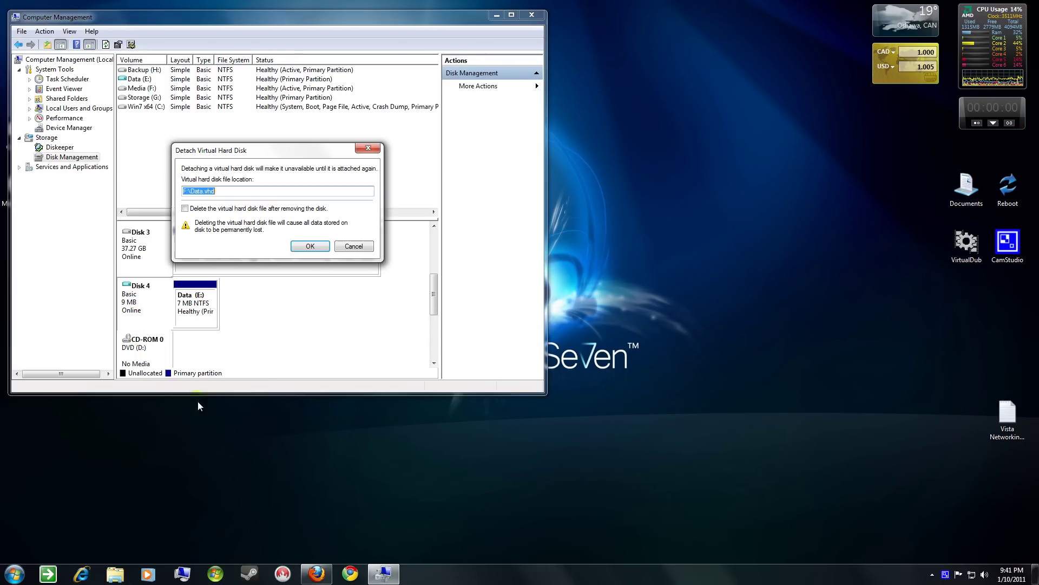
left_click(314, 245)
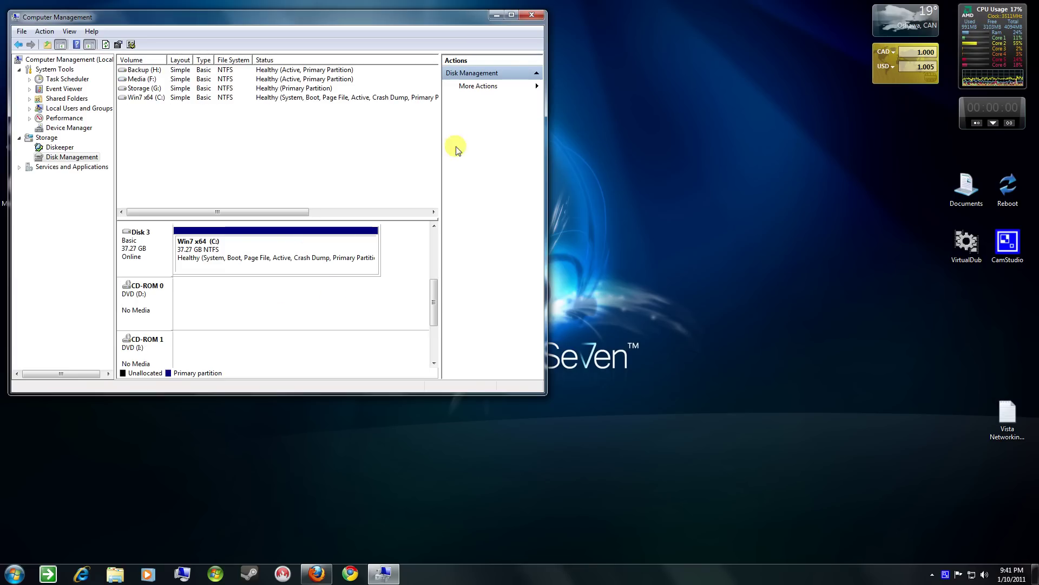
Step: Close Computer Management and refresh the desktop, confirming Data (E:) is gone
left_click(532, 20)
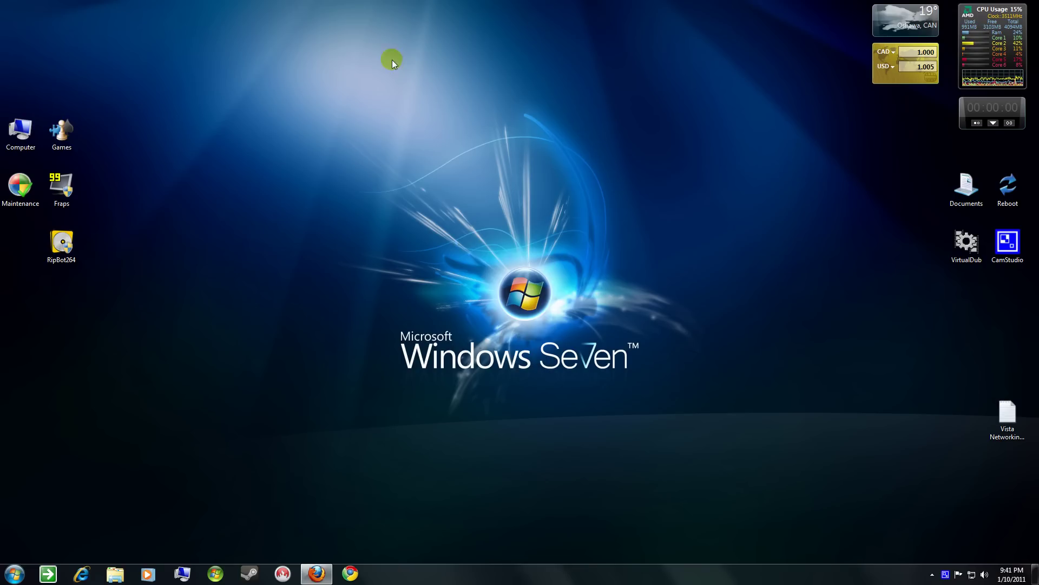
right_click(278, 104)
left_click(280, 151)
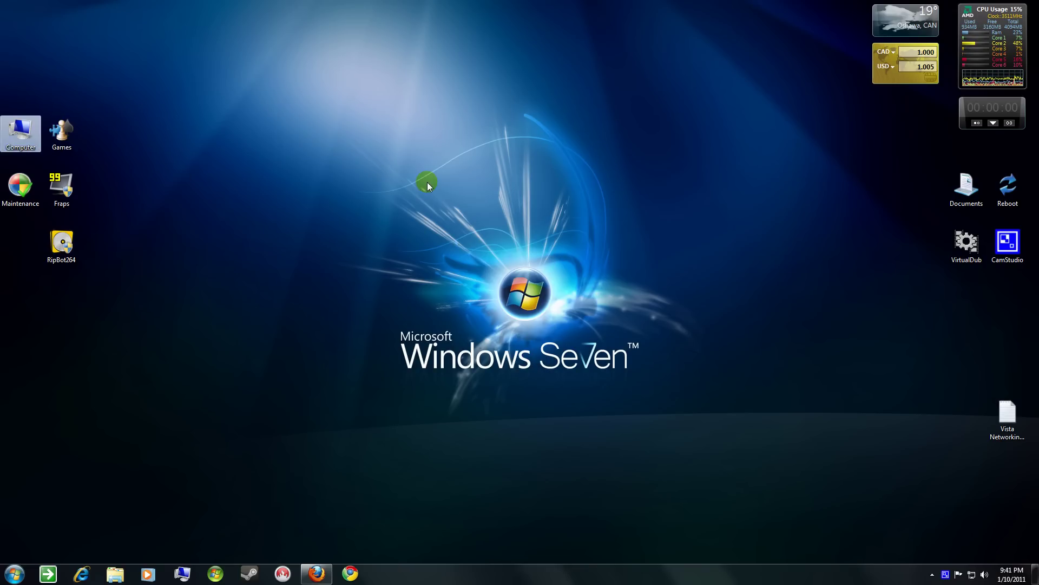
key("super+e")
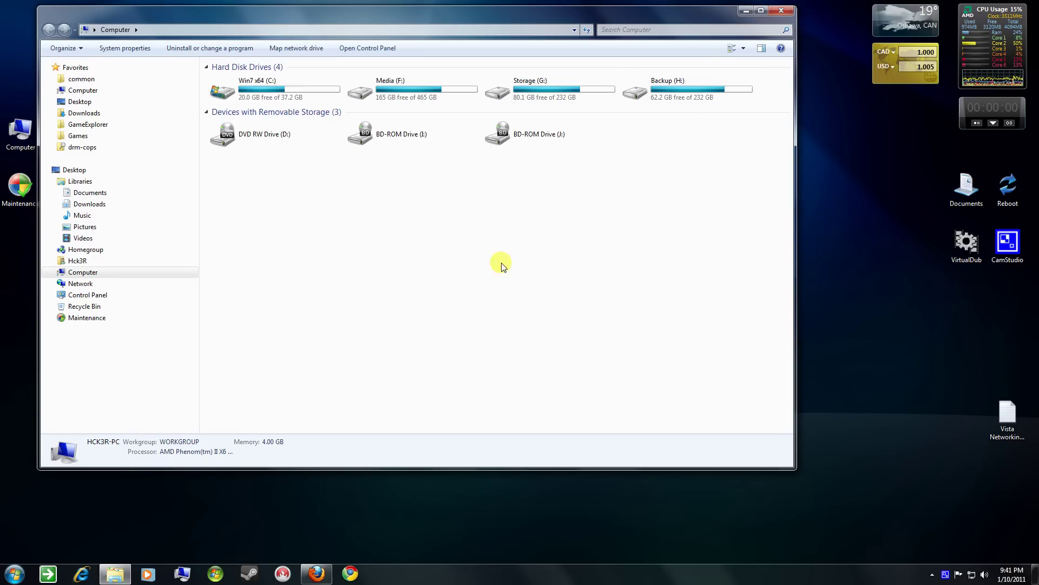
left_click(783, 13)
right_click(361, 162)
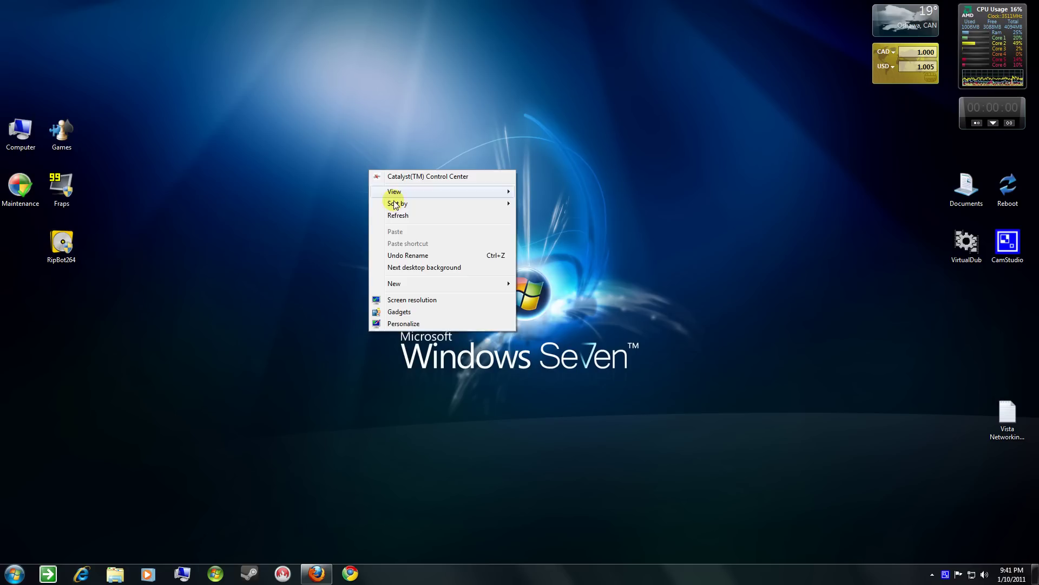
left_click(387, 213)
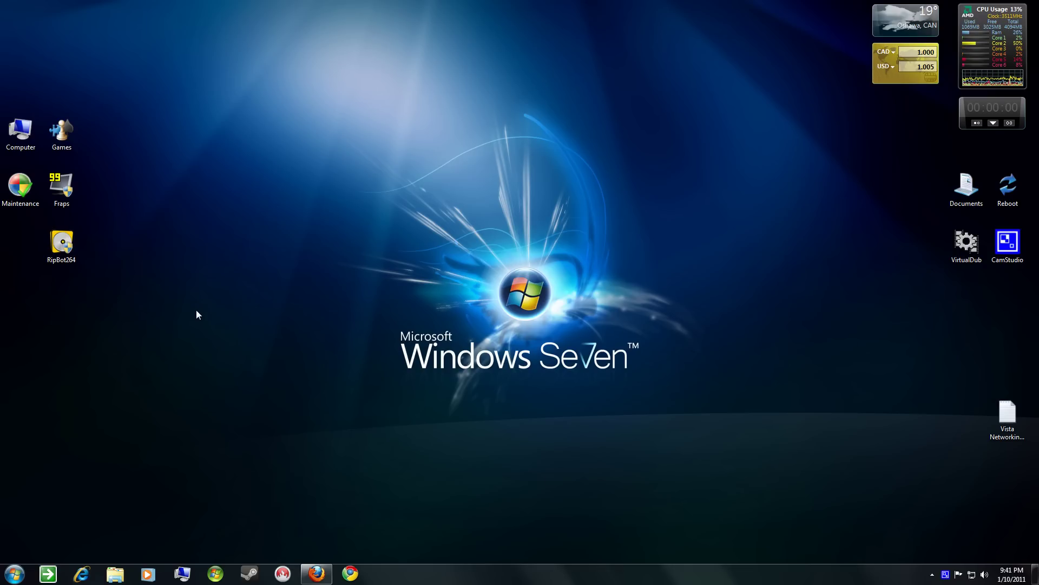
Step: Open Media (F:) from the Start menu and attach Data.vhd from its context menu
left_click(15, 573)
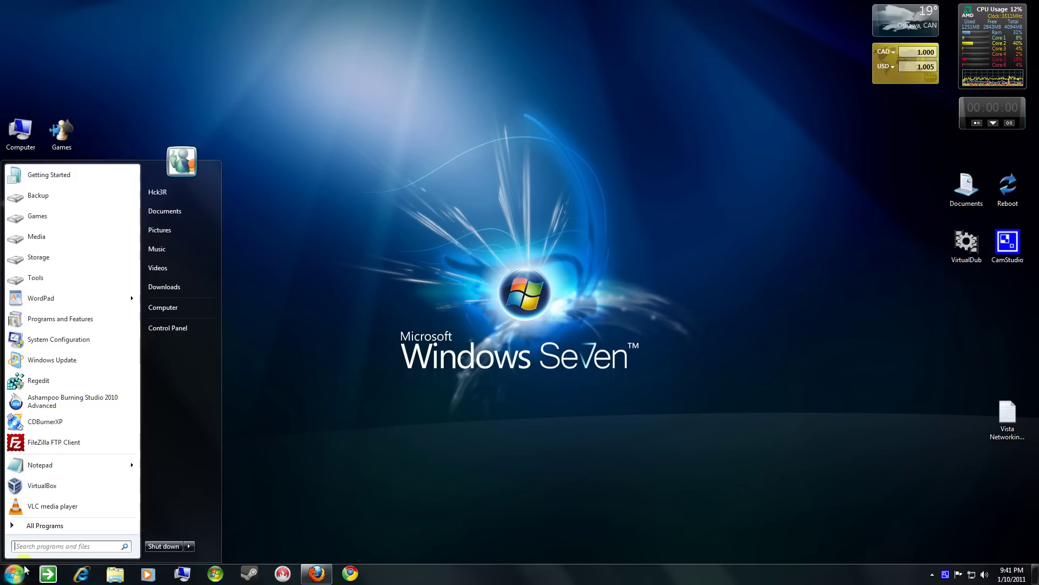
left_click(25, 239)
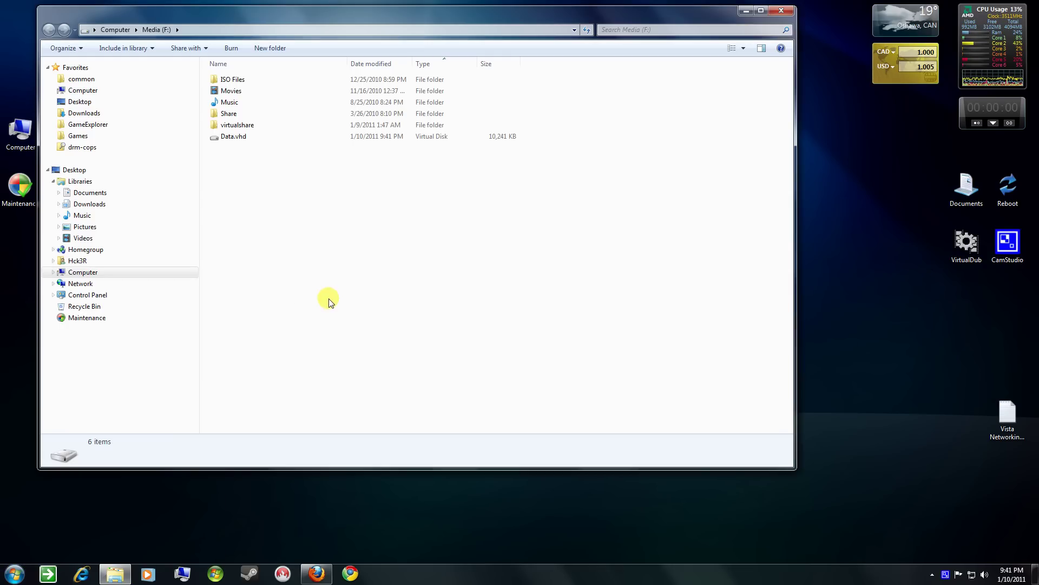
left_click(495, 135)
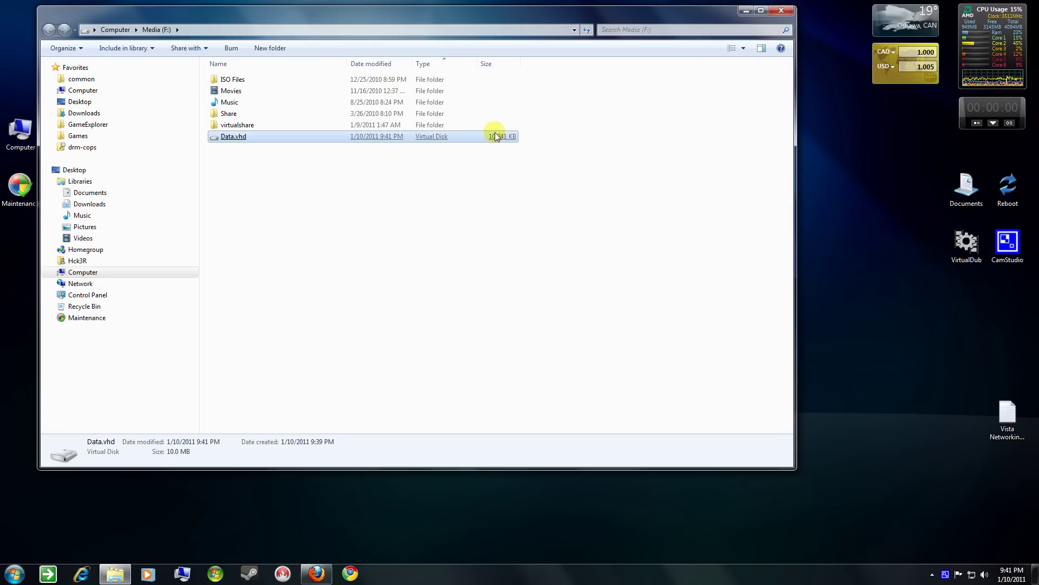
right_click(225, 136)
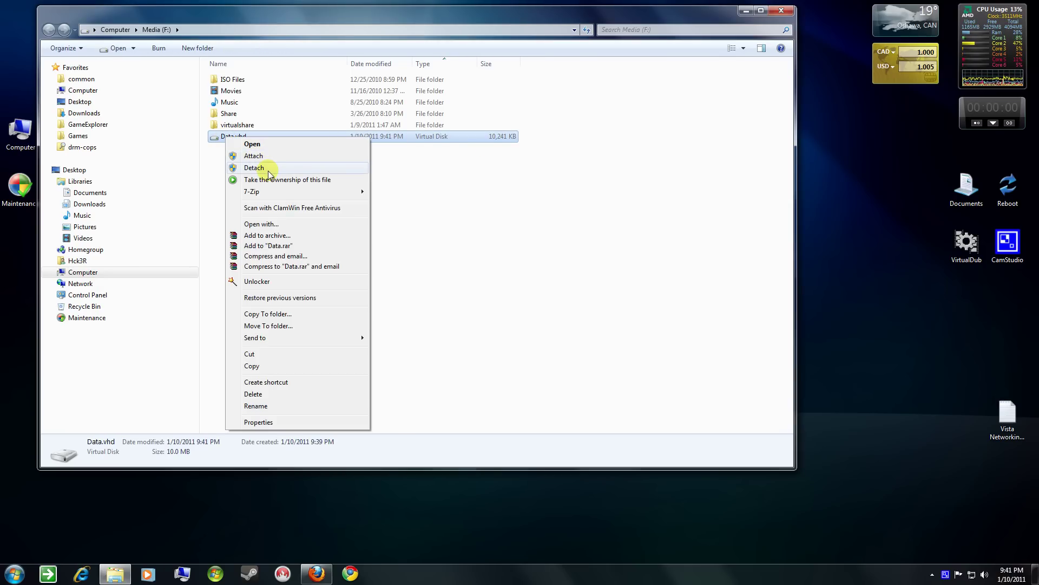
left_click(256, 157)
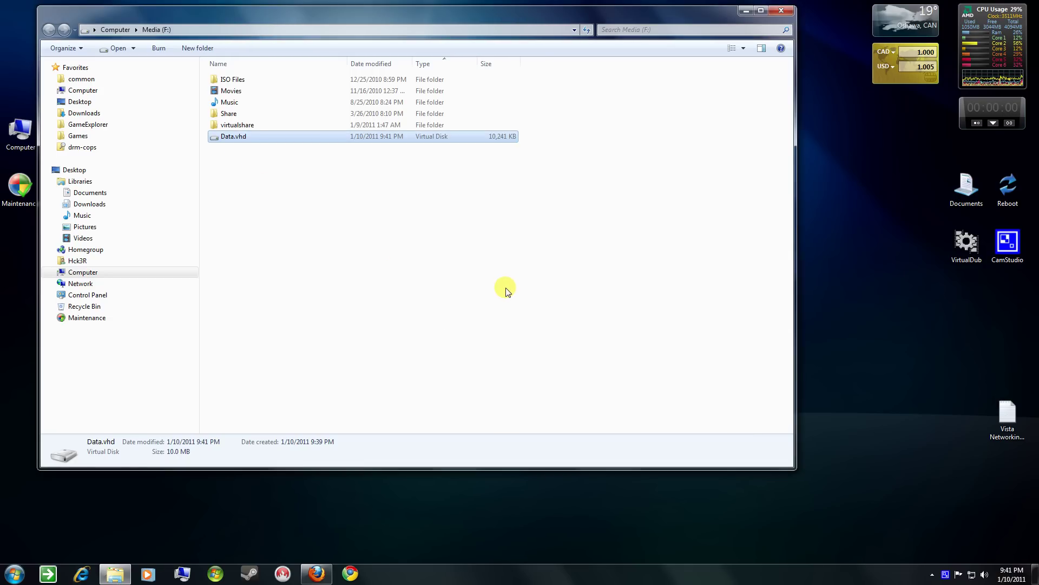
left_click(629, 196)
Step: Verify Data (E:) is back and empty, then detach the drive and close Computer
left_click(781, 10)
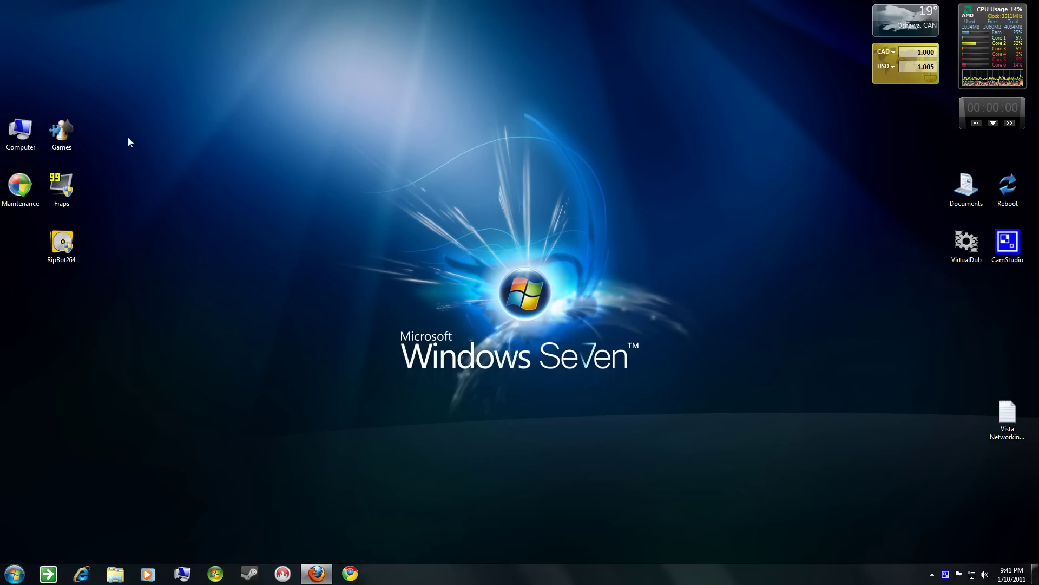
double_click(30, 143)
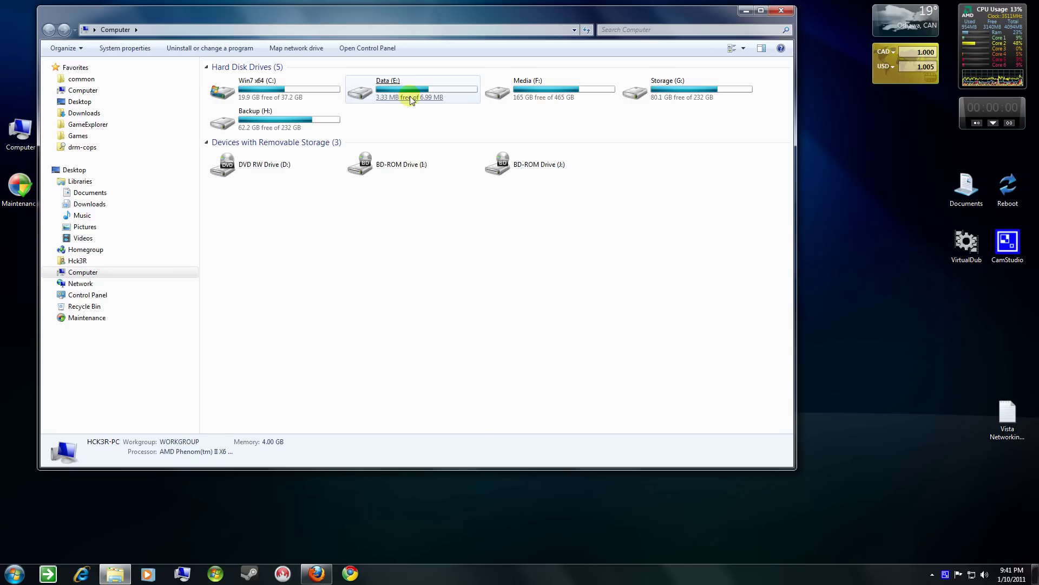
double_click(406, 96)
left_click(48, 29)
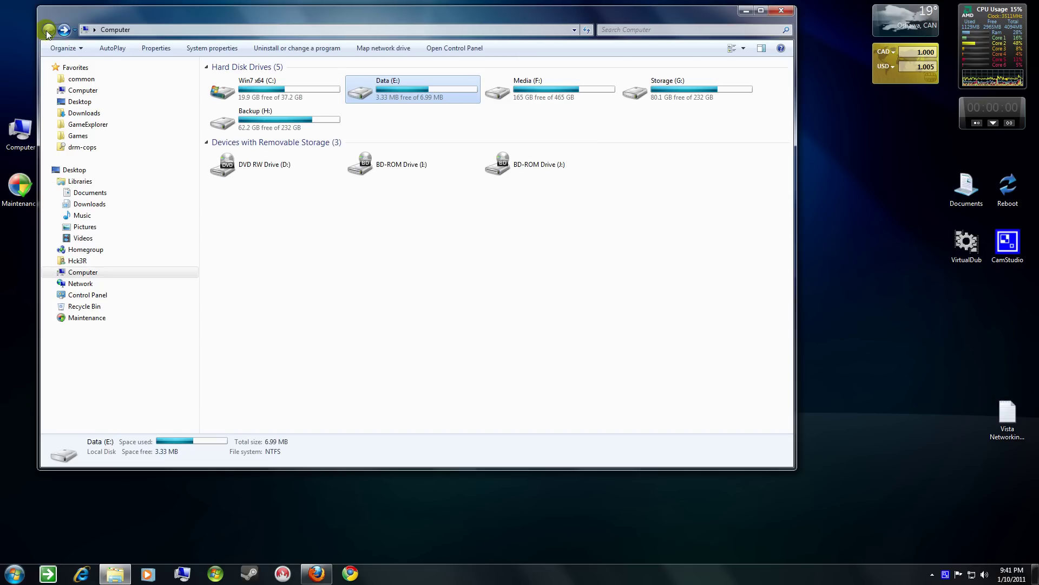
right_click(387, 85)
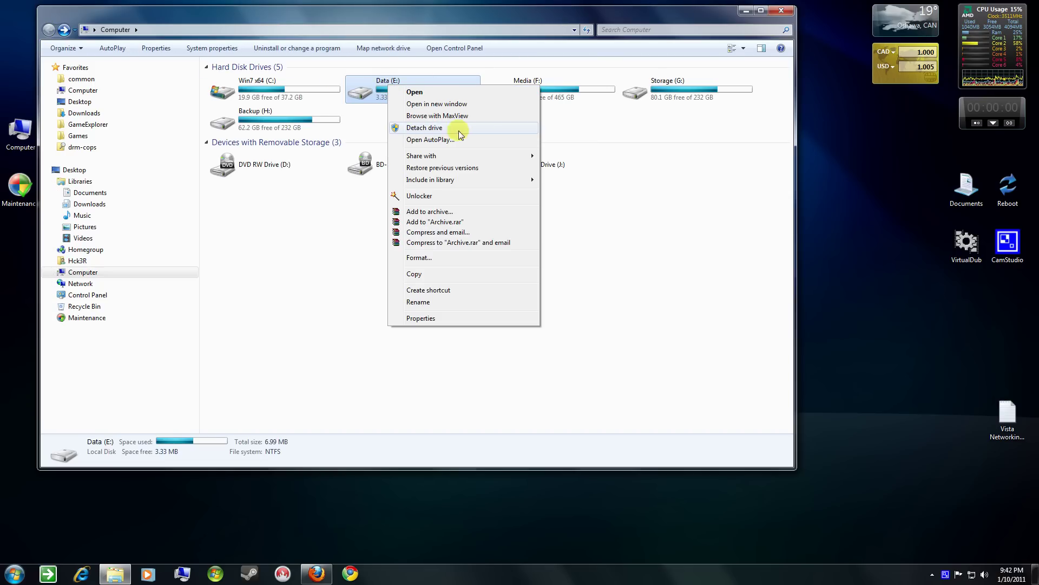
left_click(428, 129)
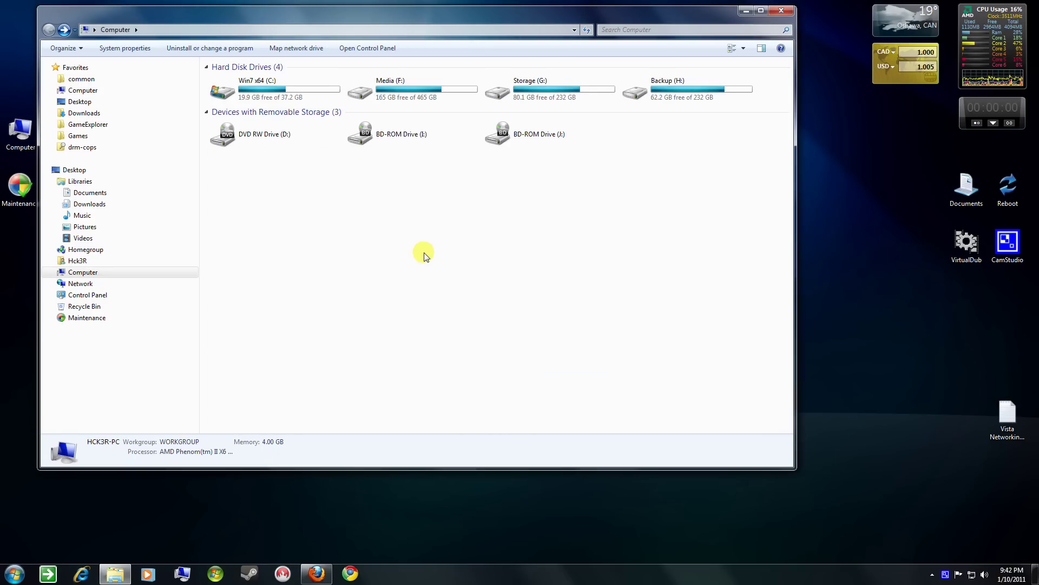
left_click(782, 11)
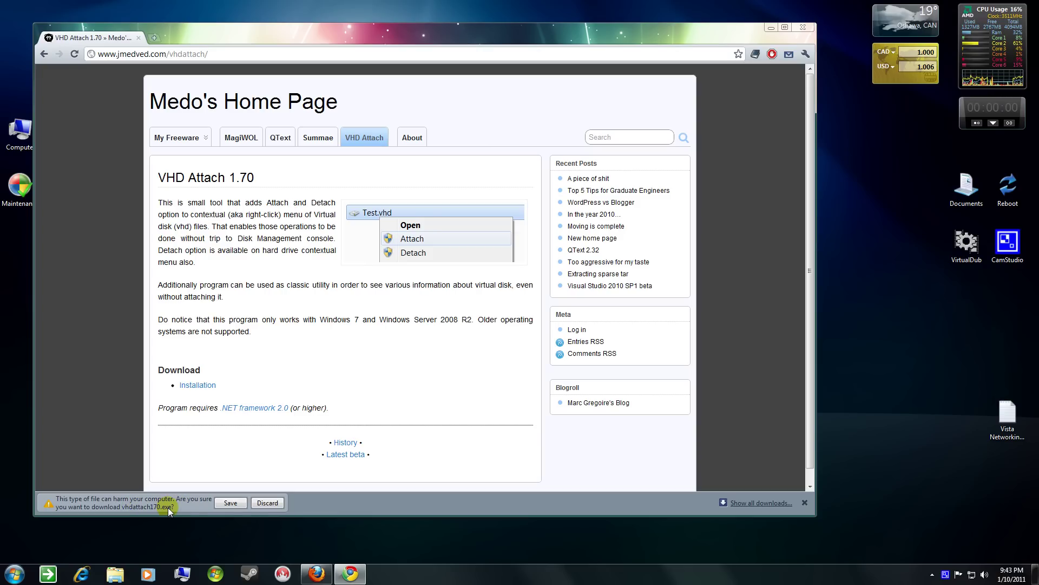
Step: Discard the vhdattach170.exe download and select text in the compatibility notice
left_click(268, 503)
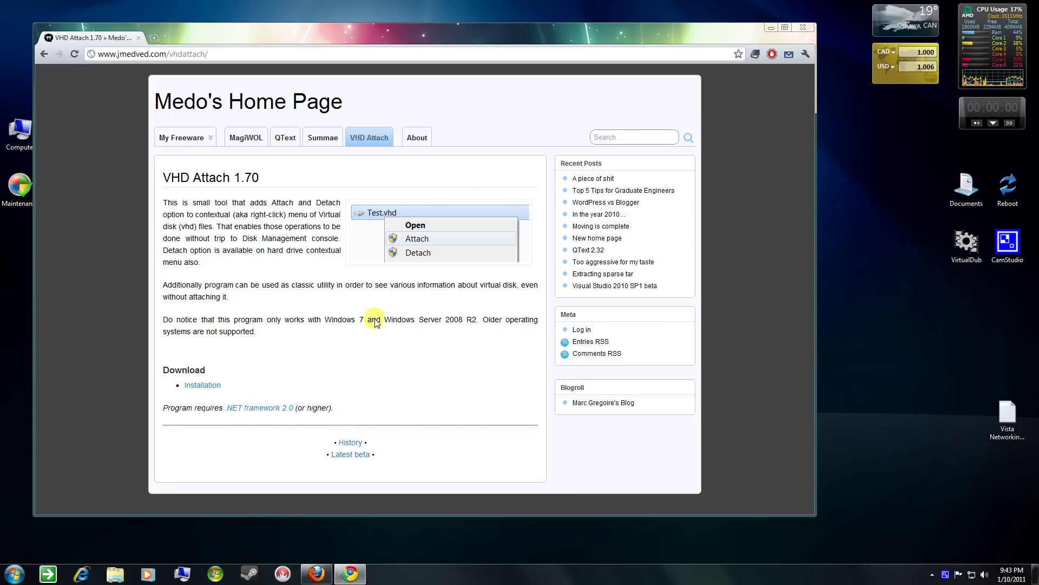
double_click(352, 321)
left_click(352, 321)
left_click(366, 336)
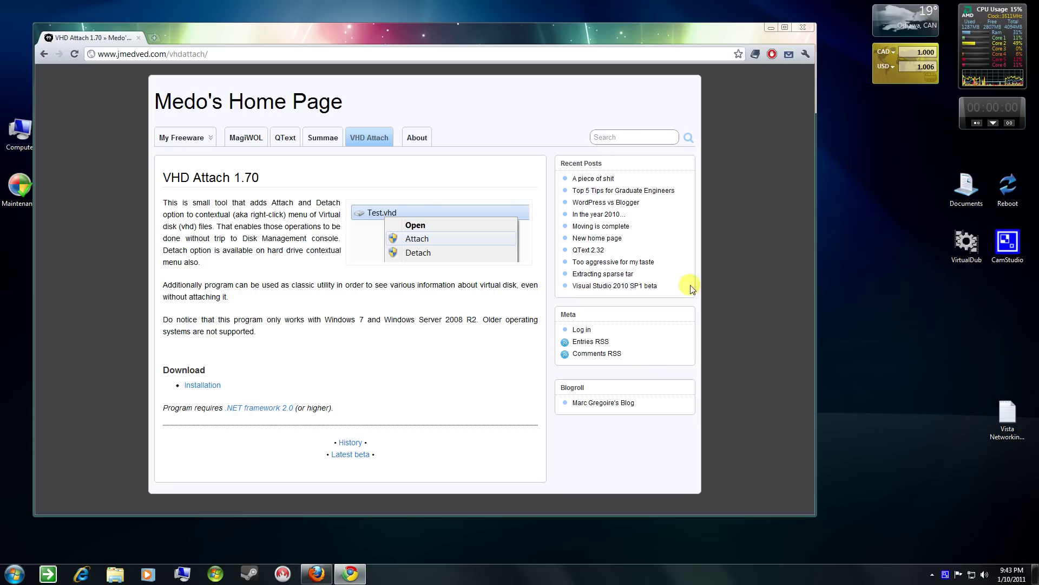
left_click(808, 28)
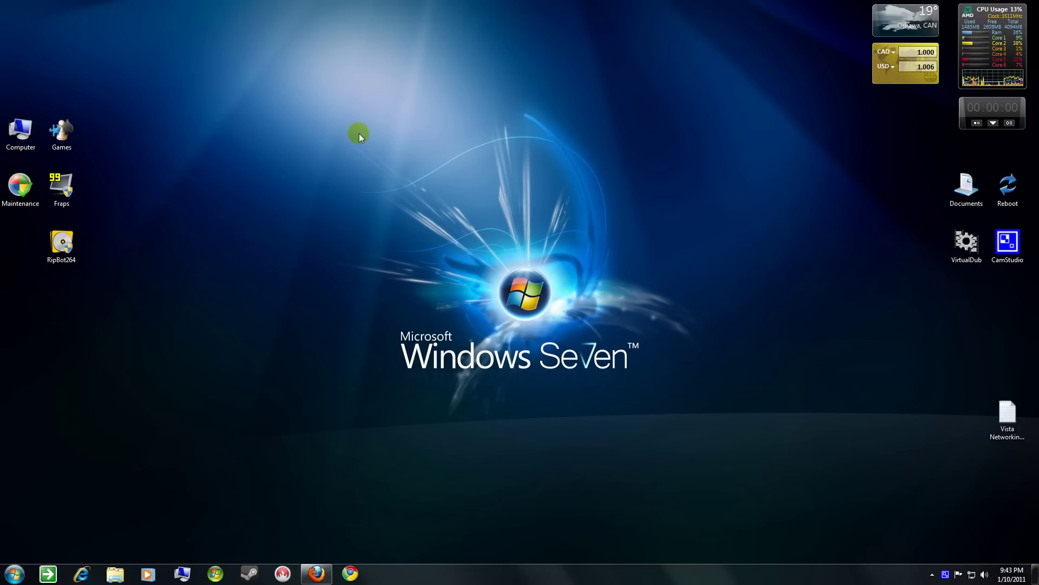
right_click(360, 134)
left_click(388, 177)
left_click(597, 274)
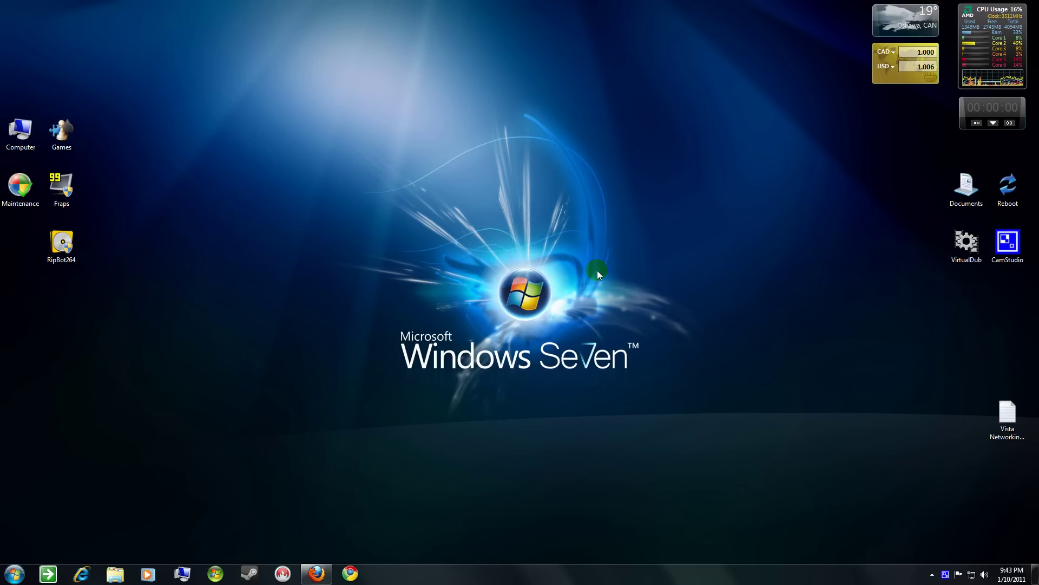